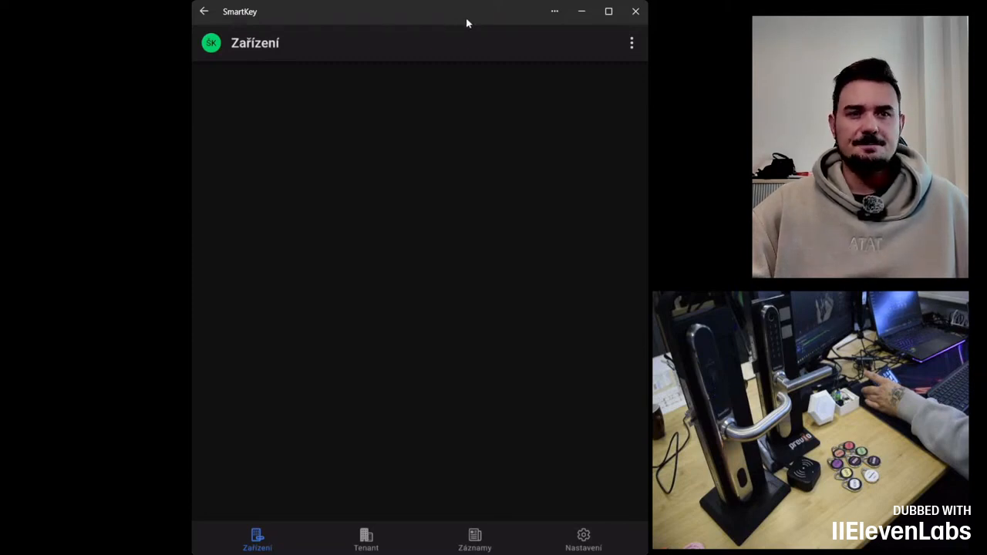
Step: Start adding a new device and pick the LL9206_2de91b lock from the discovered list
{"action": "left_click", "coordinate": [632, 43]}
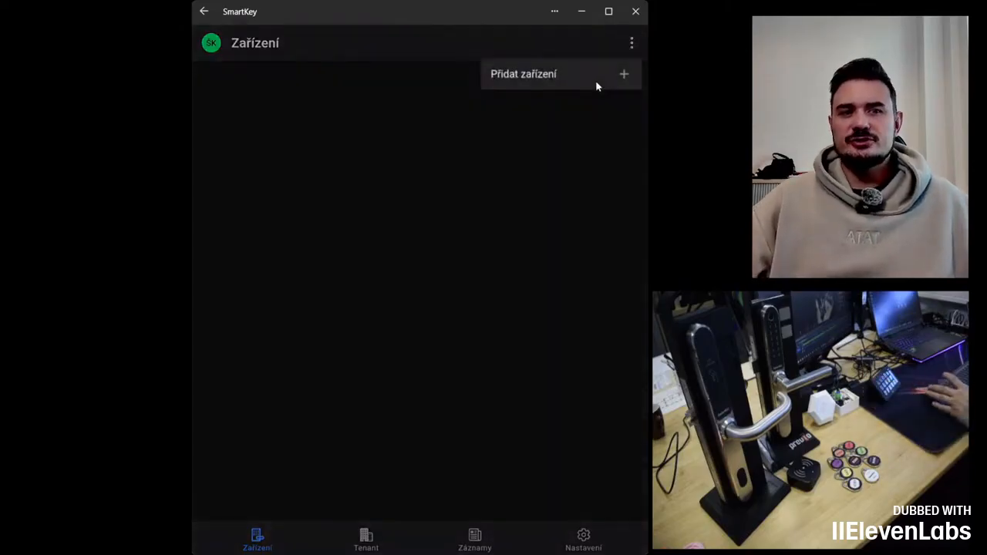
{"action": "left_click", "coordinate": [602, 77]}
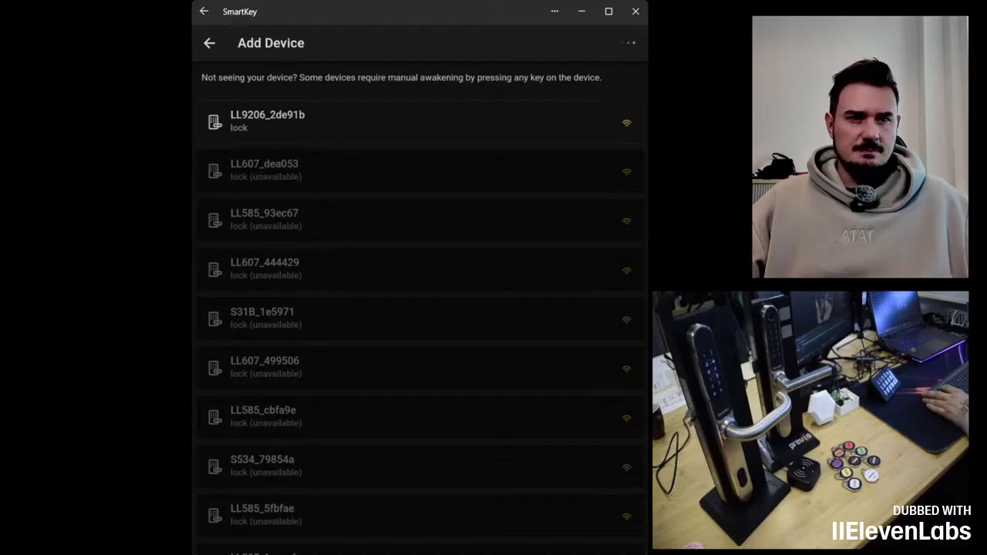
{"action": "left_click", "coordinate": [458, 122]}
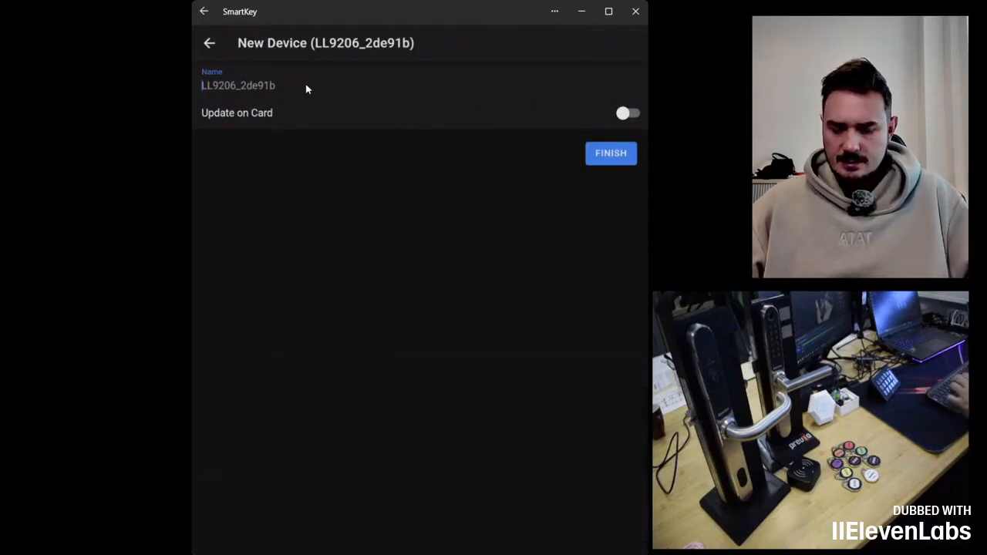
Step: Name the new device Hlavní vchod, enable Update on Card, and finish adding it
{"action": "type", "text": "Hlavní vchod"}
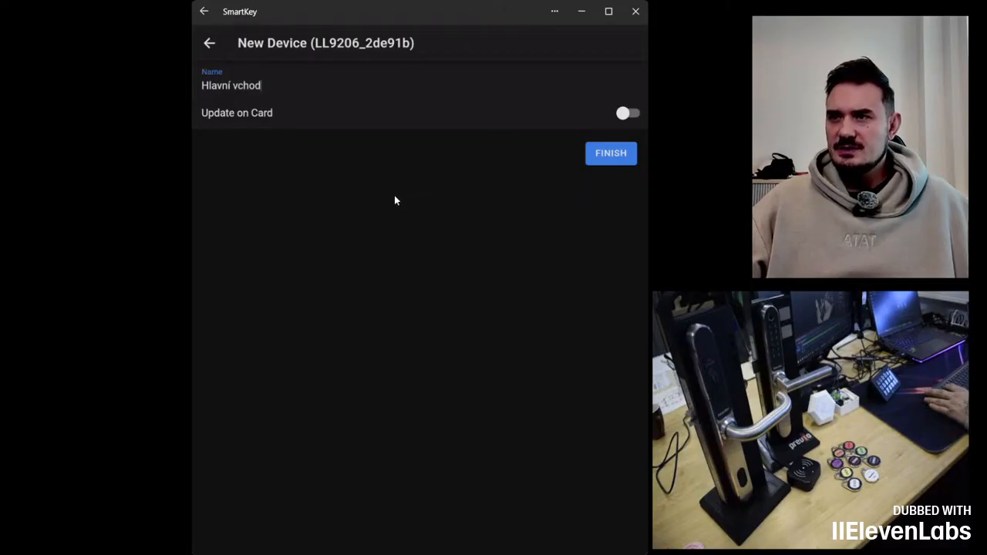
{"action": "left_click", "coordinate": [629, 114]}
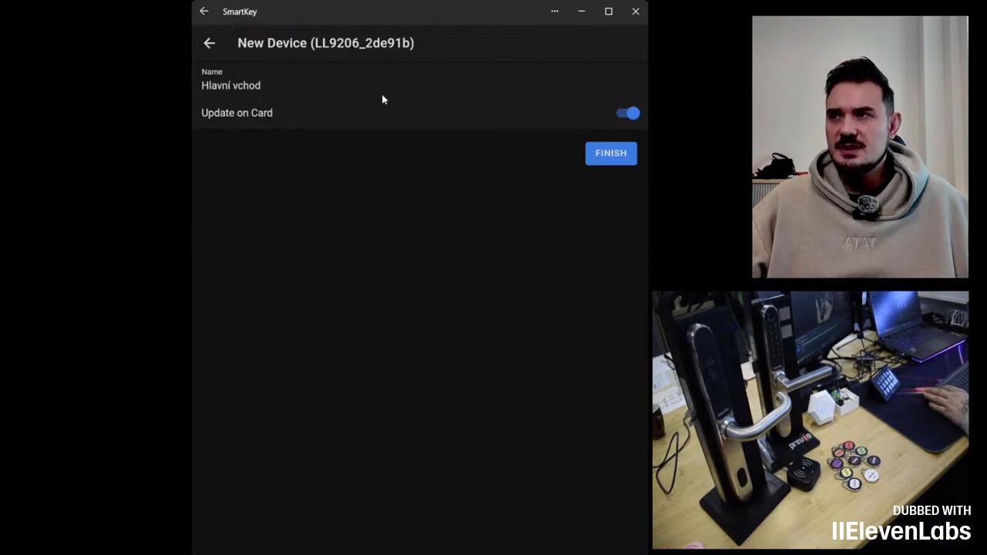
{"action": "left_click", "coordinate": [617, 158]}
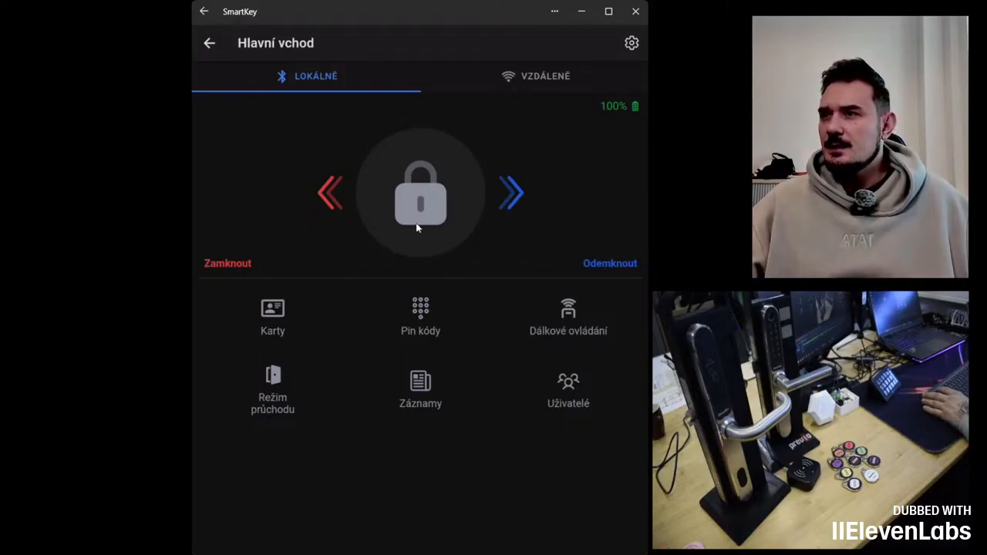
Step: Review the lock's settings and its Data na kartě mode, then return to the lock's main screen
{"action": "left_click", "coordinate": [630, 44]}
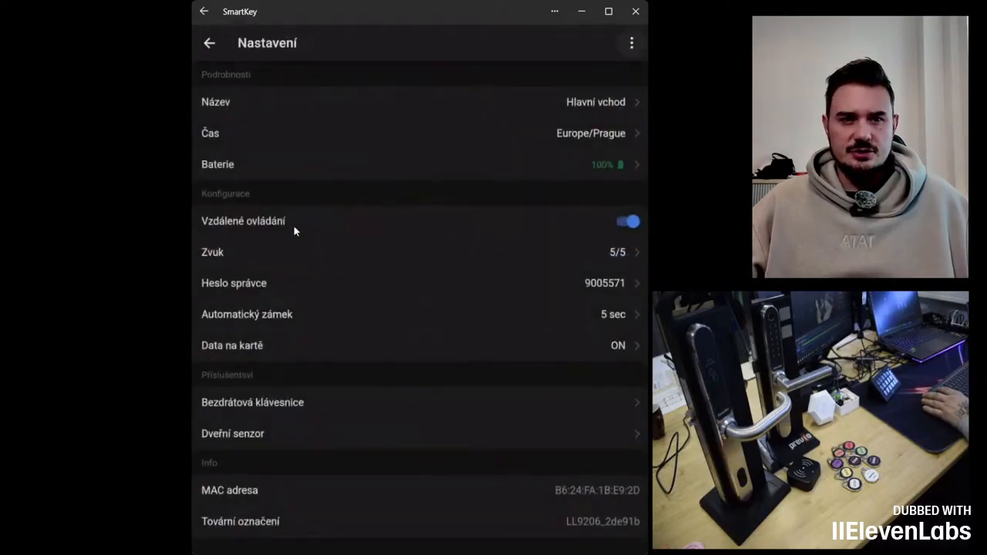
{"action": "left_click", "coordinate": [627, 345]}
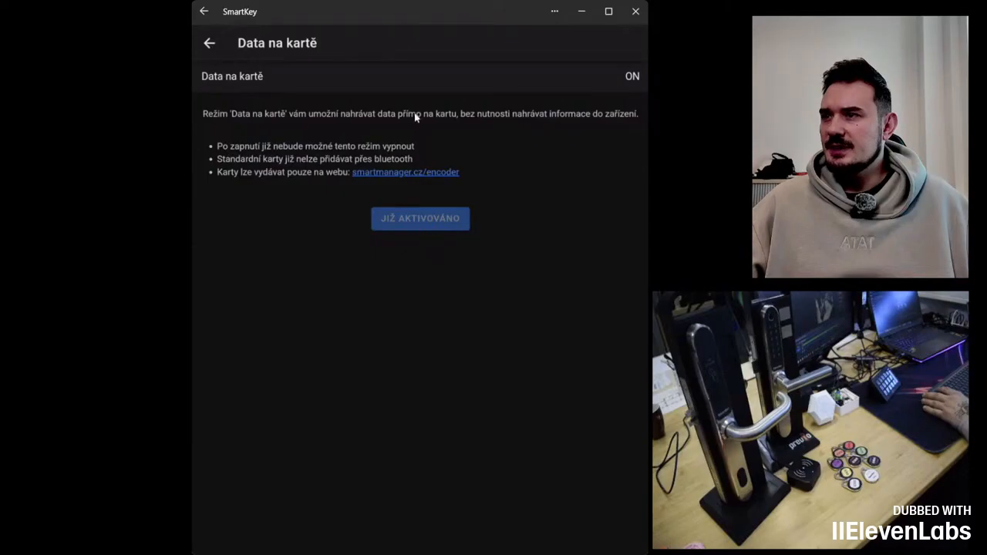
{"action": "left_click", "coordinate": [209, 45]}
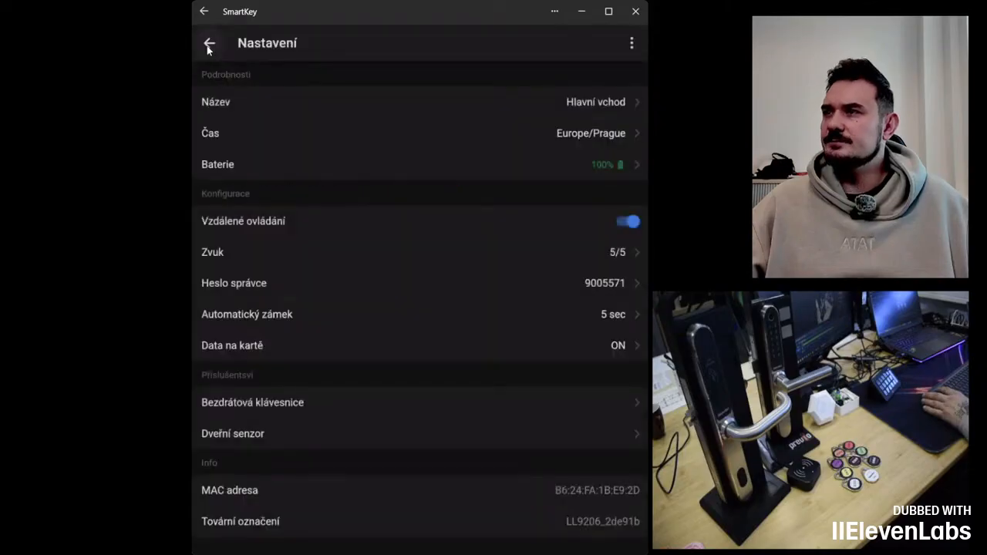
{"action": "left_click", "coordinate": [209, 45]}
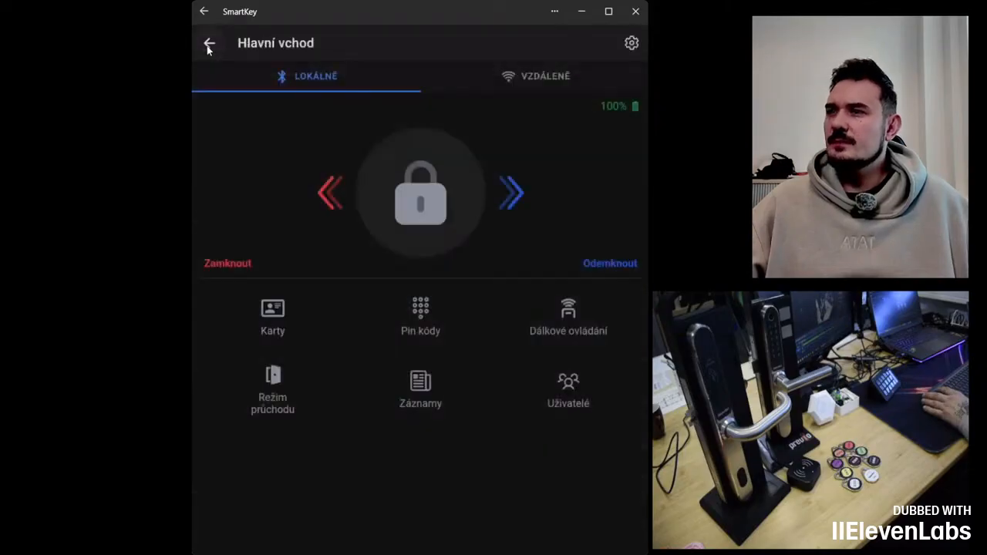
Step: Add a permanent PIN code named tesst to the lock, entering the PIN in the code field
{"action": "left_click", "coordinate": [419, 319]}
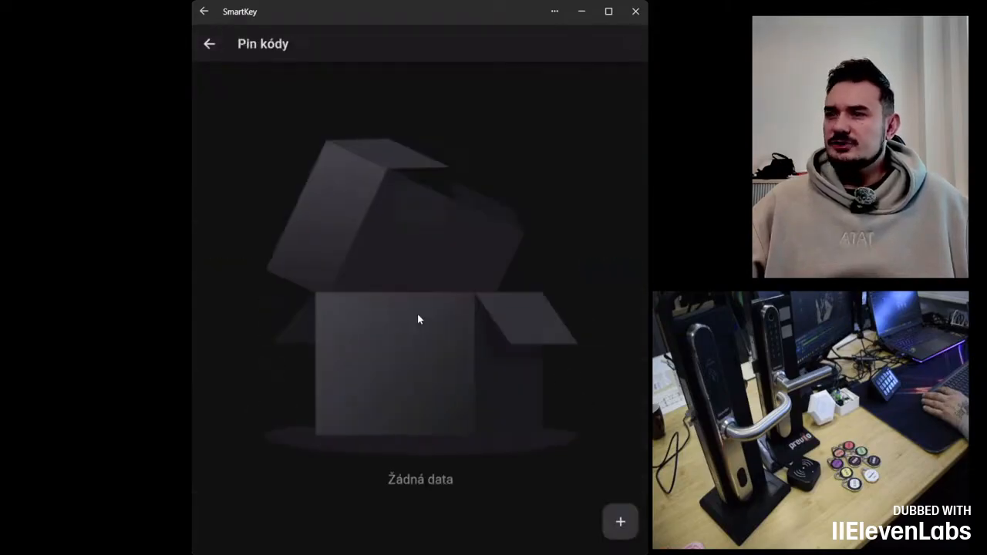
{"action": "left_click", "coordinate": [613, 526]}
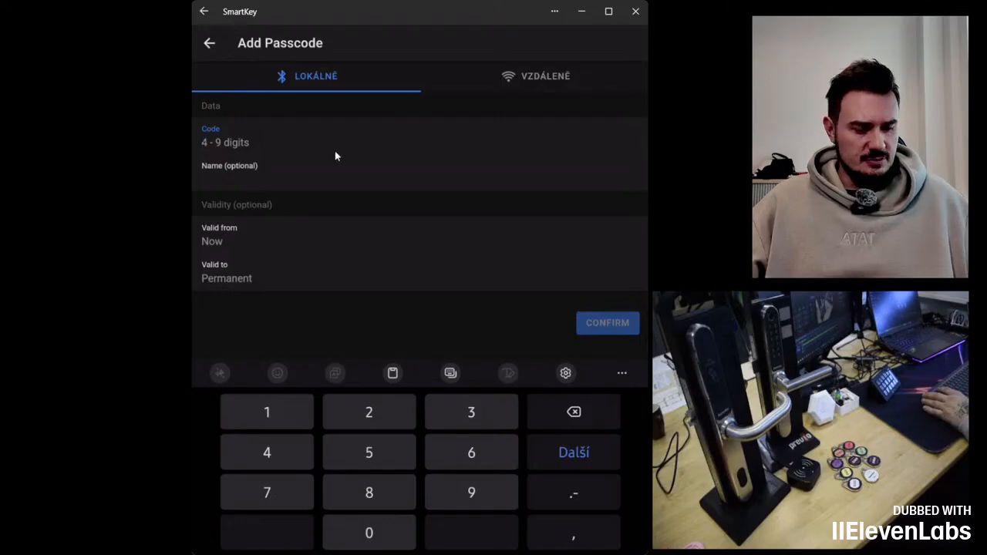
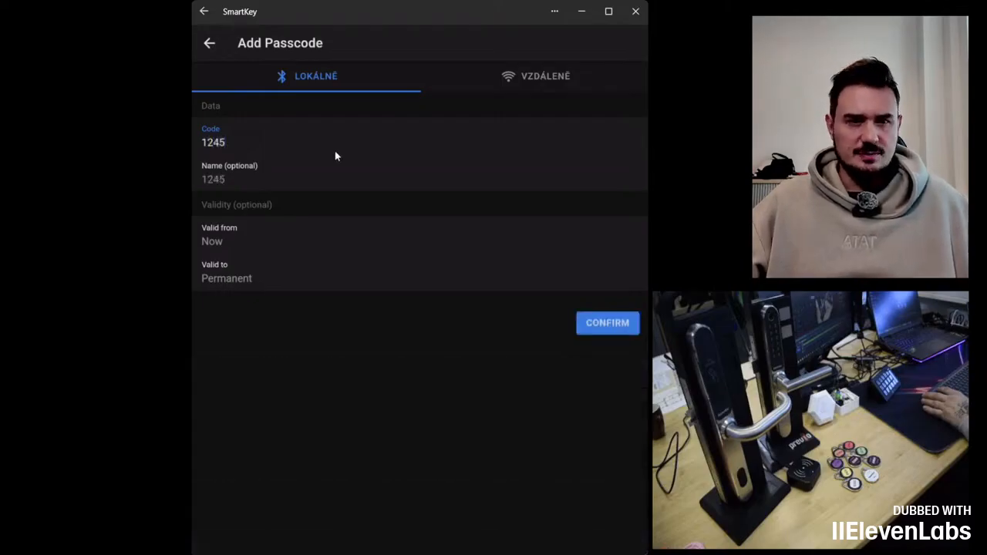
{"action": "left_click", "coordinate": [303, 183]}
{"action": "type", "text": "tesst"}
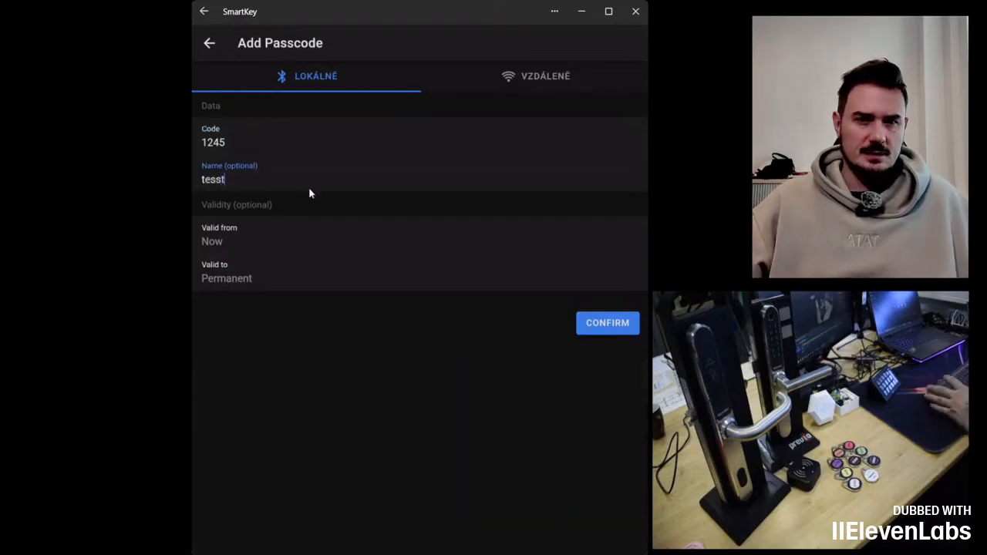
{"action": "left_click", "coordinate": [607, 330]}
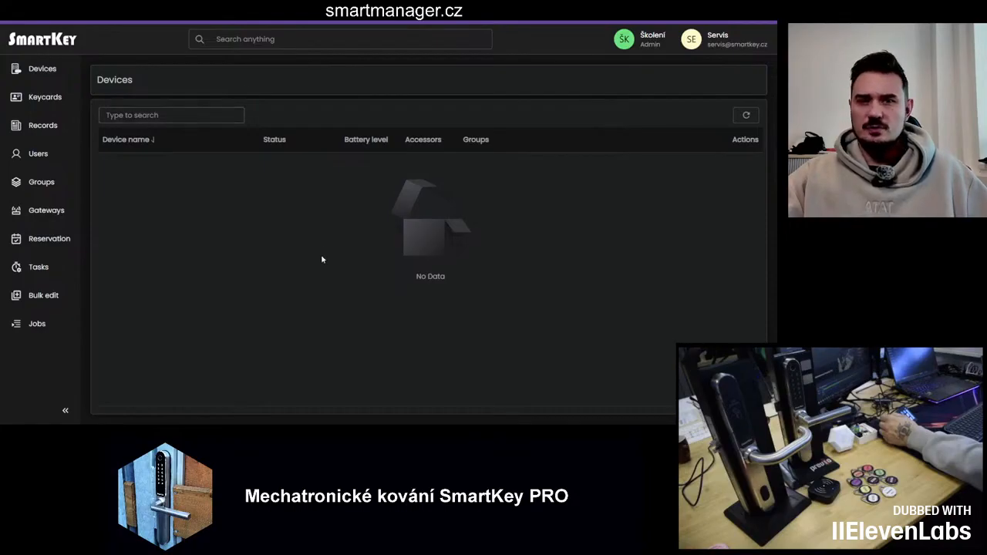
Step: Refresh the device list in the smartmanager.cz web manager and open the Keycards page
{"action": "key", "text": "F5"}
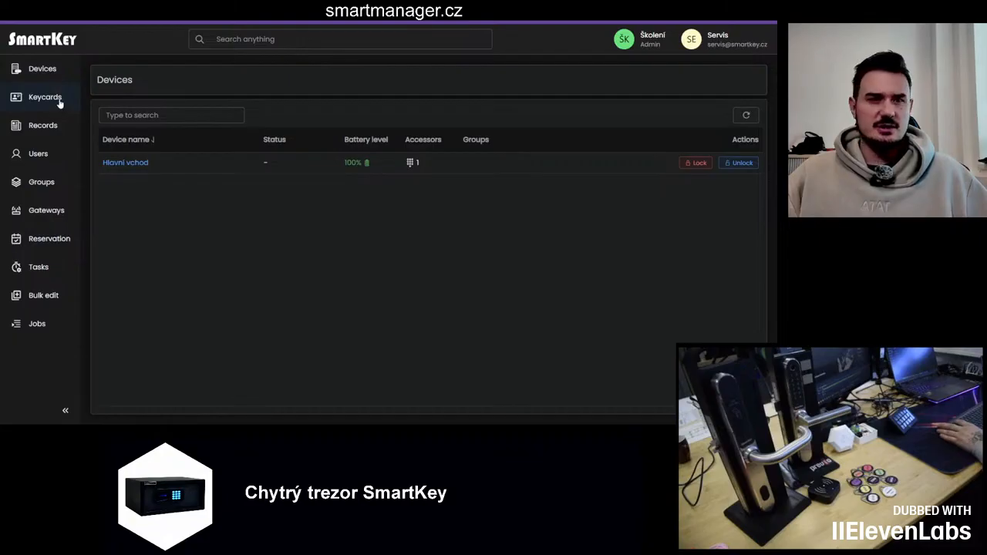
{"action": "left_click", "coordinate": [60, 103]}
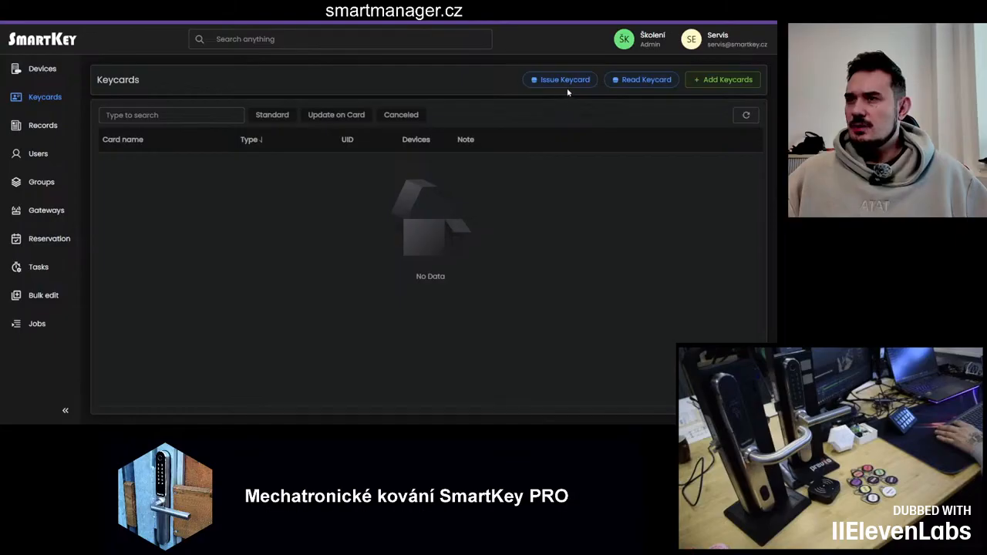
Step: Open the Issue Keycard dialog and close it again
{"action": "left_click", "coordinate": [568, 85]}
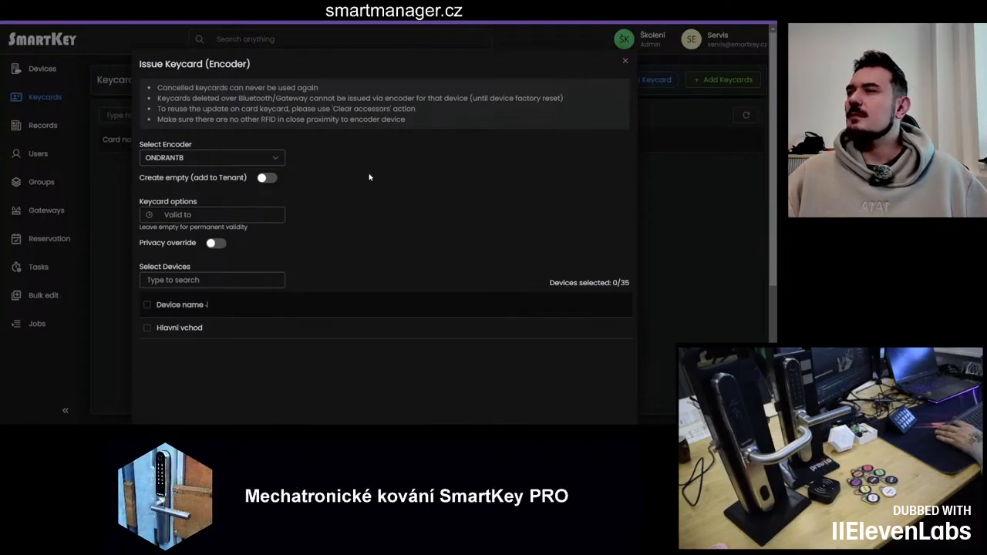
{"action": "left_click", "coordinate": [624, 61]}
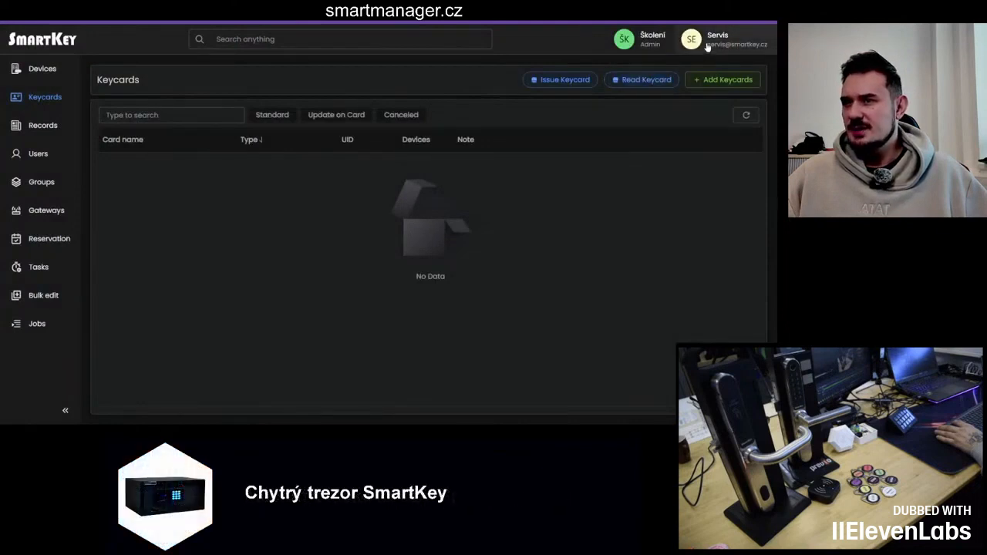
Step: Open encoder management from the account menu and download the Encoder app
{"action": "left_click", "coordinate": [707, 46]}
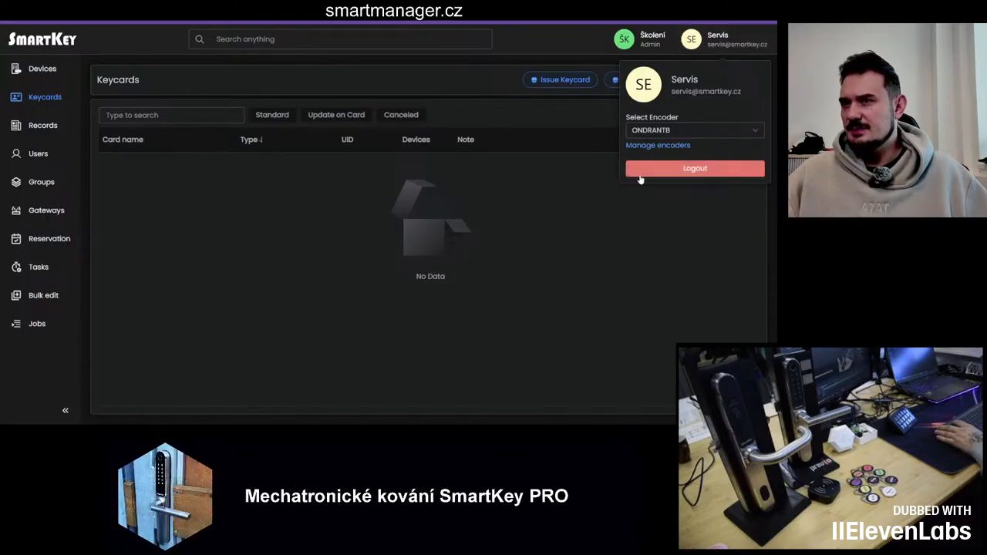
{"action": "left_click", "coordinate": [660, 146]}
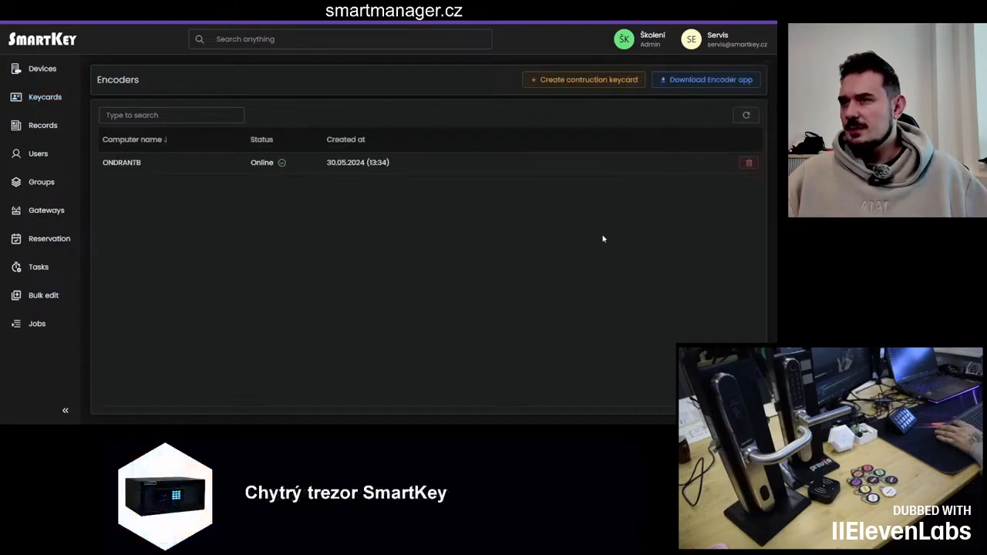
{"action": "left_click", "coordinate": [698, 85]}
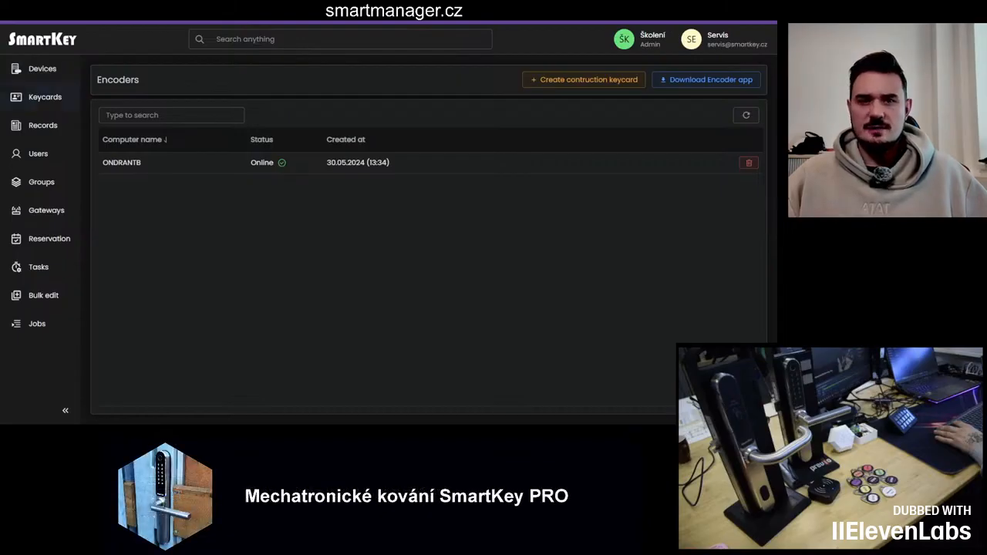
Step: Open the Issue Keycard dialog and select the Hlavní vchod device
{"action": "left_click", "coordinate": [44, 98]}
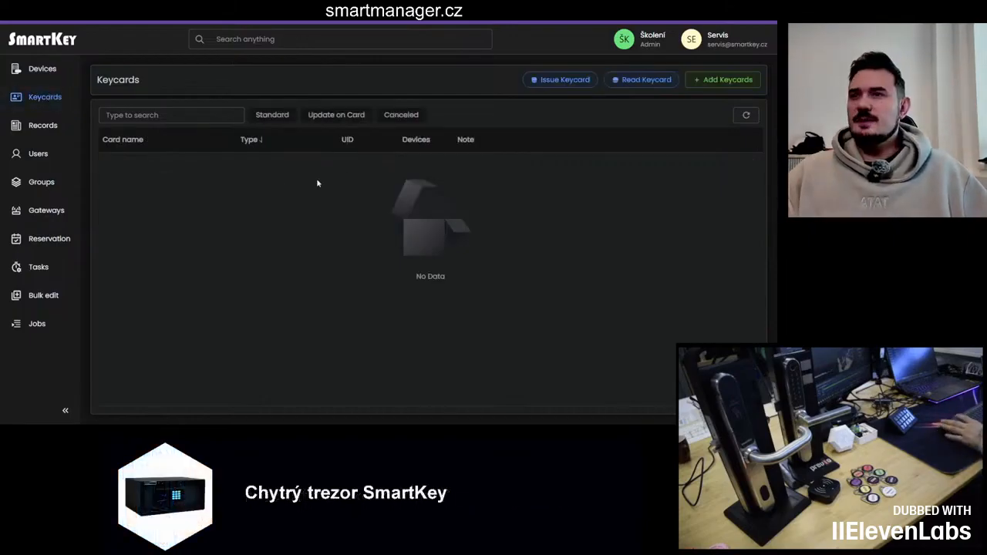
{"action": "left_click", "coordinate": [561, 79]}
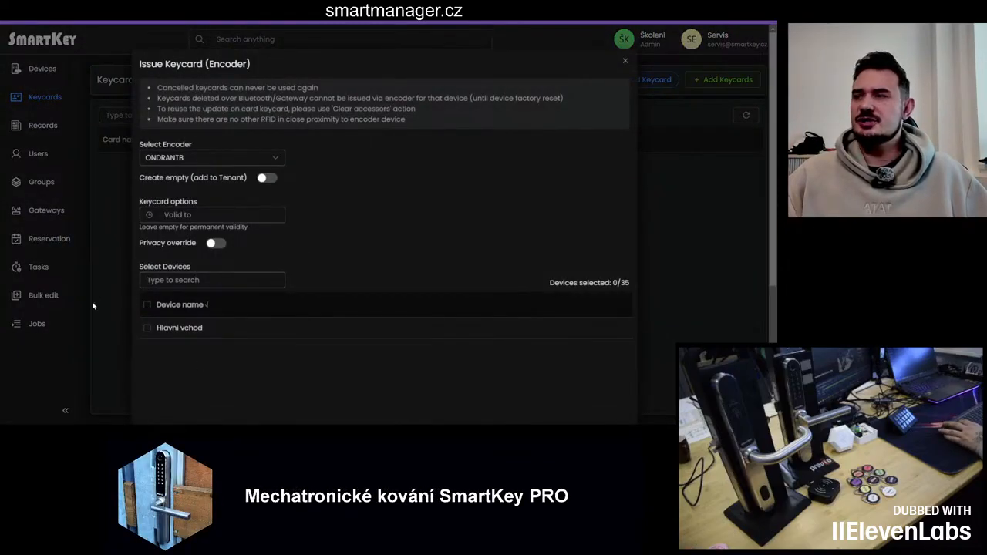
{"action": "left_click", "coordinate": [147, 328]}
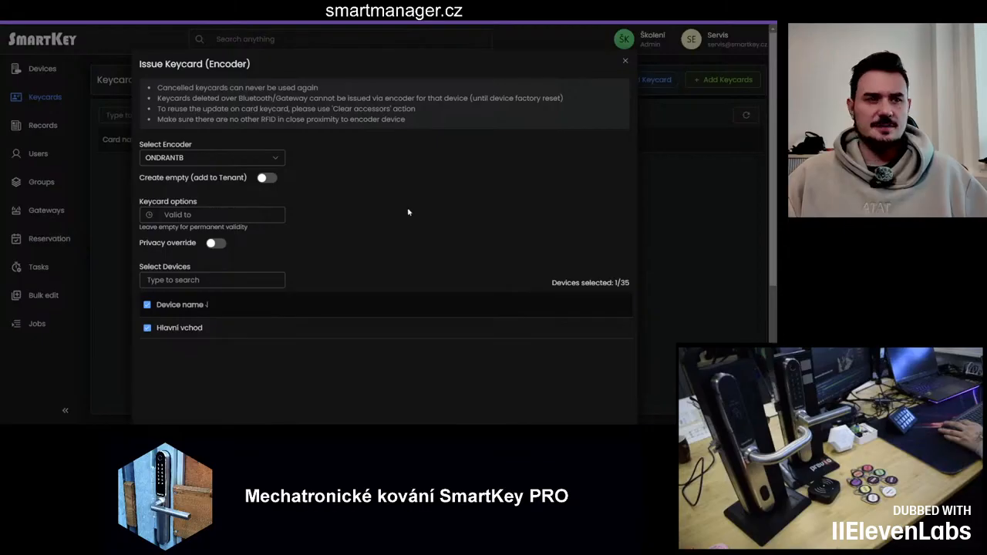
{"action": "left_click", "coordinate": [697, 216]}
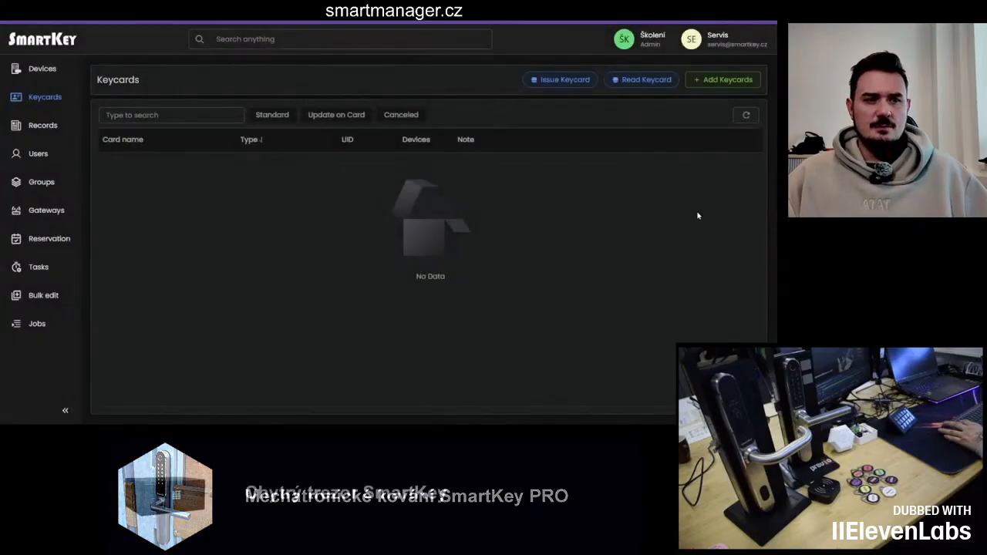
{"action": "left_click", "coordinate": [568, 77]}
{"action": "left_click", "coordinate": [187, 324]}
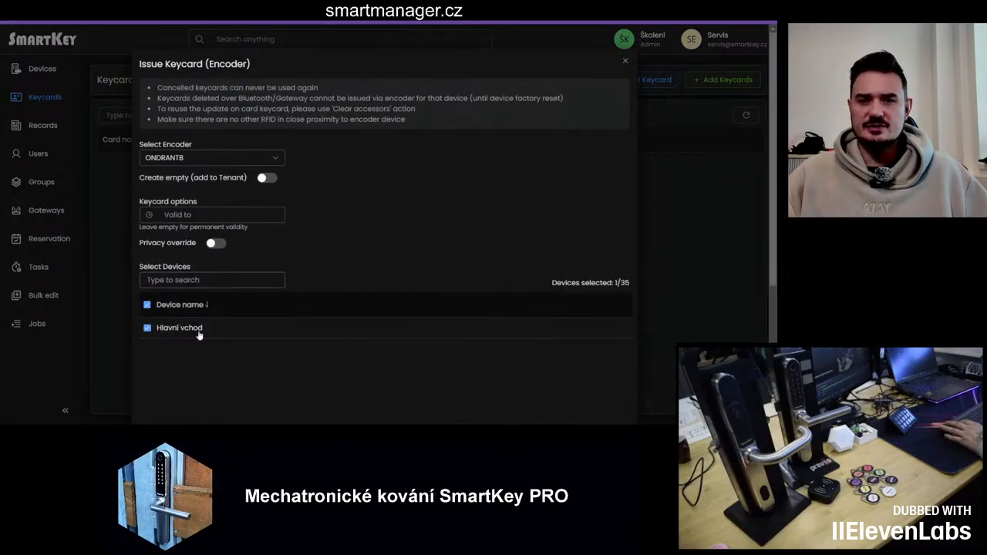
Step: Issue the keycard for the selected device through the encoder
{"action": "scroll", "coordinate": [337, 371], "scroll_direction": "down", "scroll_amount": 1}
{"action": "scroll", "coordinate": [337, 371], "scroll_direction": "down", "scroll_amount": 3}
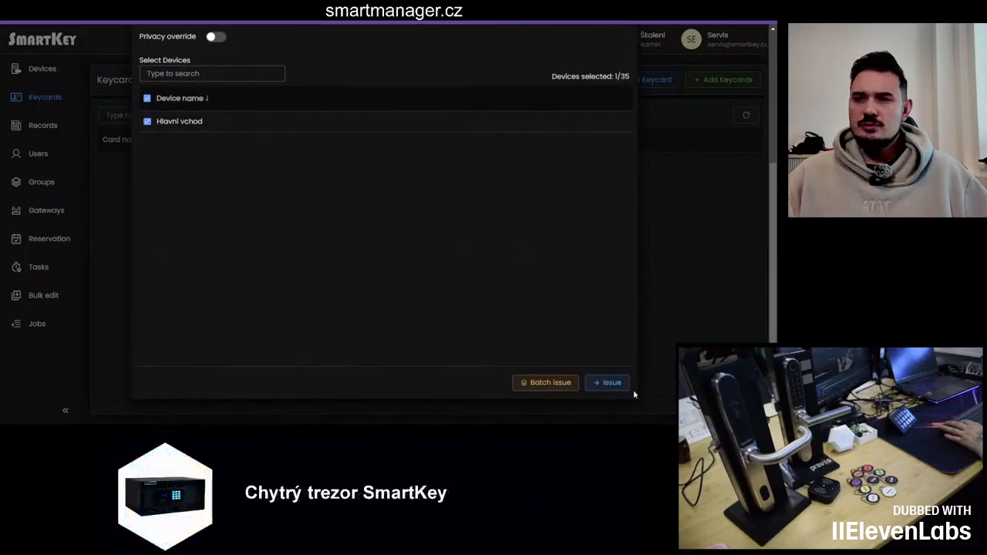
{"action": "left_click", "coordinate": [612, 384]}
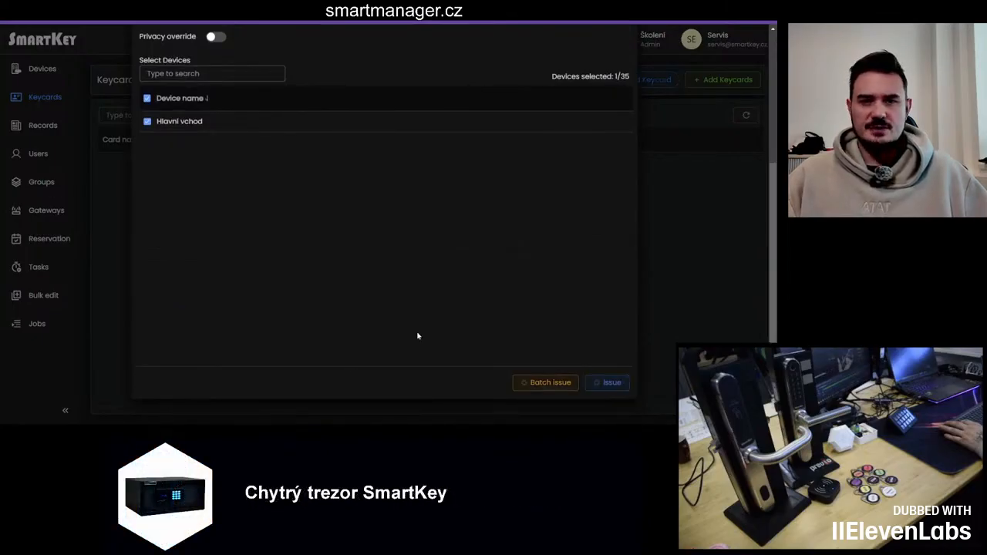
{"action": "scroll", "coordinate": [418, 336], "scroll_direction": "up", "scroll_amount": 5}
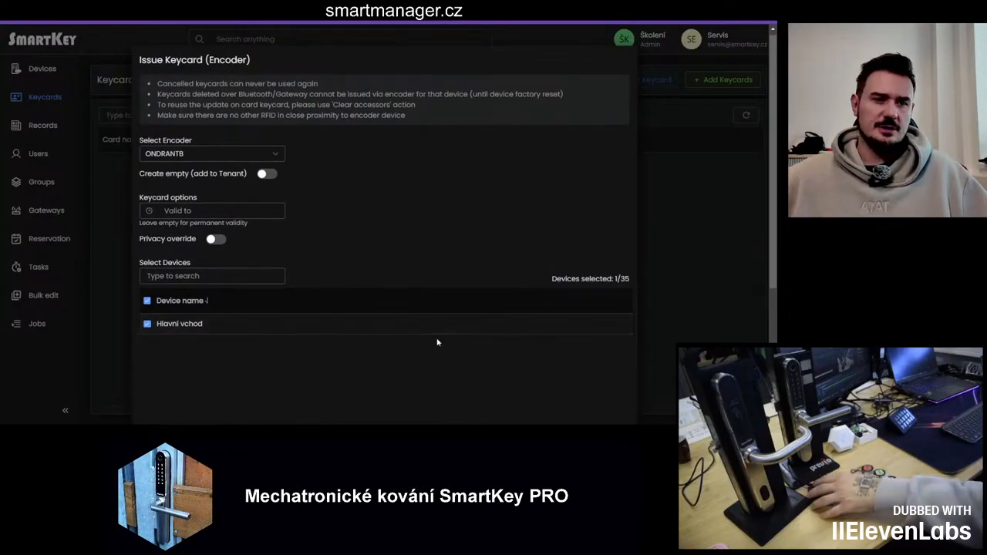
{"action": "scroll", "coordinate": [439, 341], "scroll_direction": "down", "scroll_amount": 5}
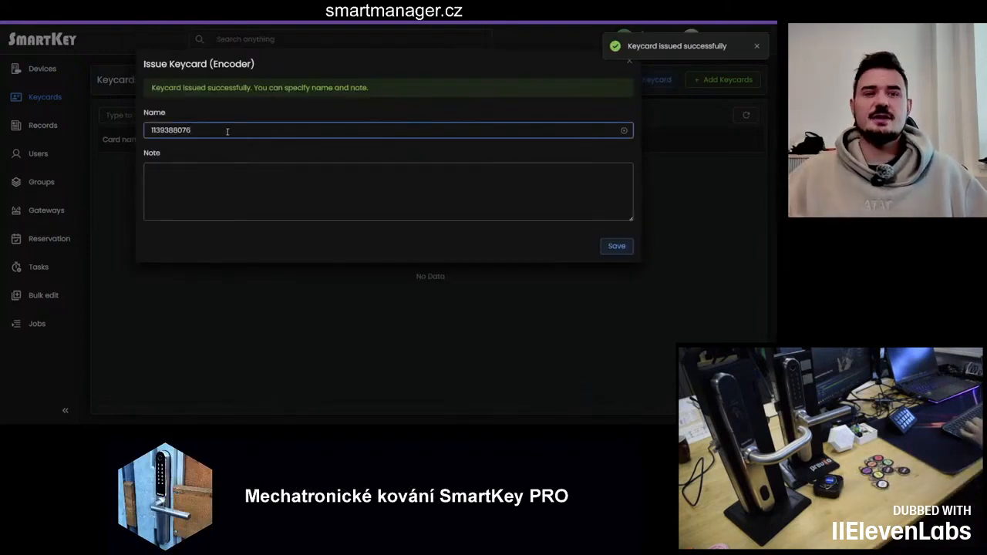
Step: Name the newly issued keycard modrý - 0391 and save it
{"action": "left_click_drag", "start_coordinate": [216, 130], "coordinate": [106, 132]}
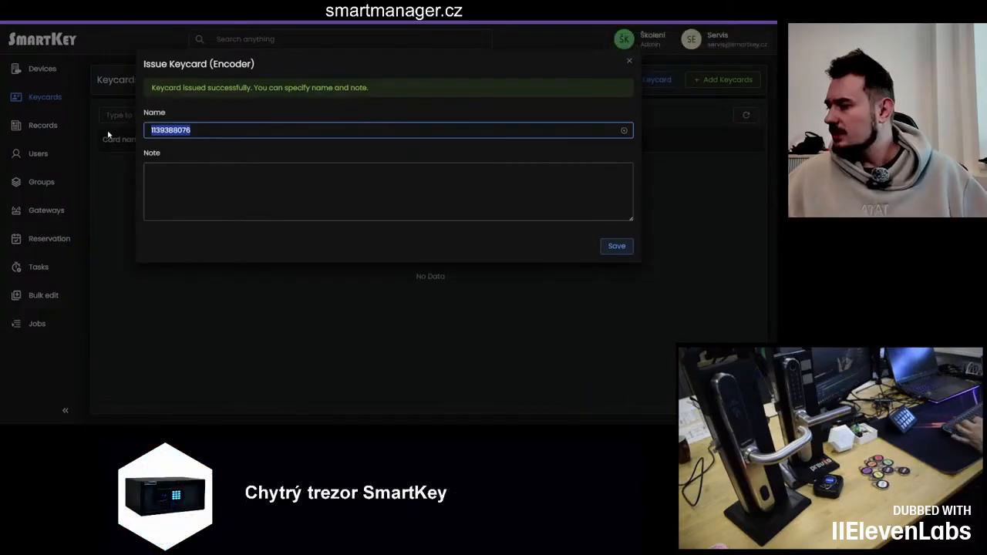
{"action": "type", "text": "0391"}
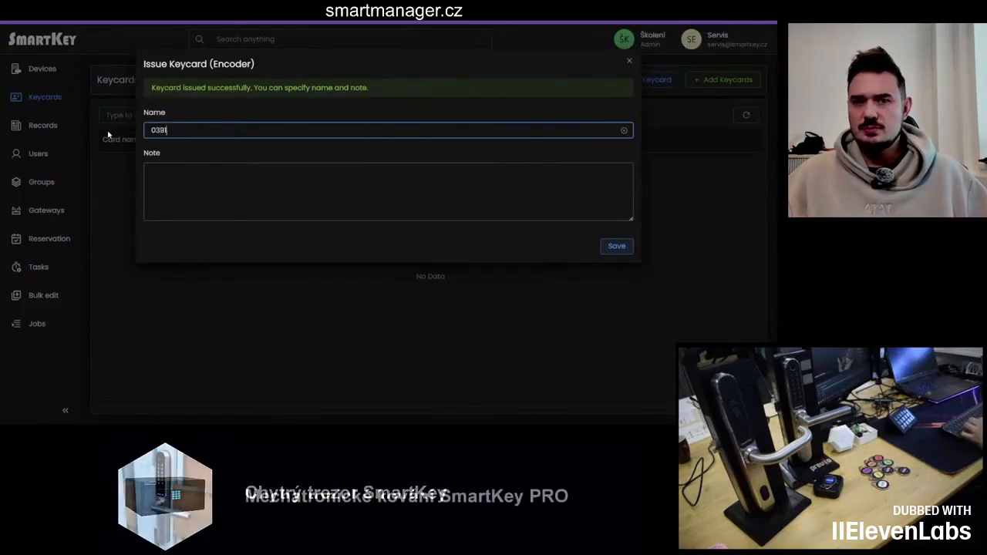
{"action": "left_click", "coordinate": [150, 130]}
{"action": "type", "text": "modrý "}
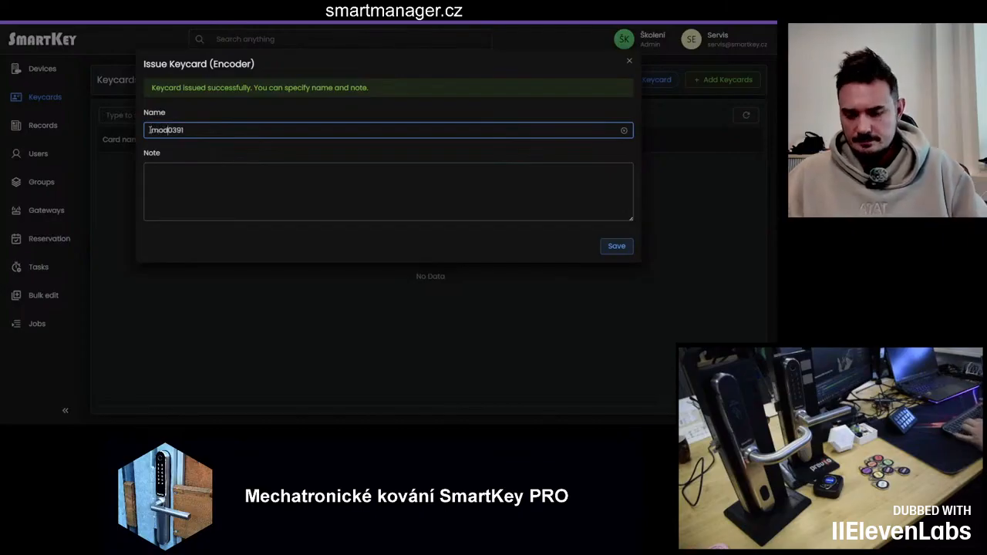
{"action": "type", "text": "-"}
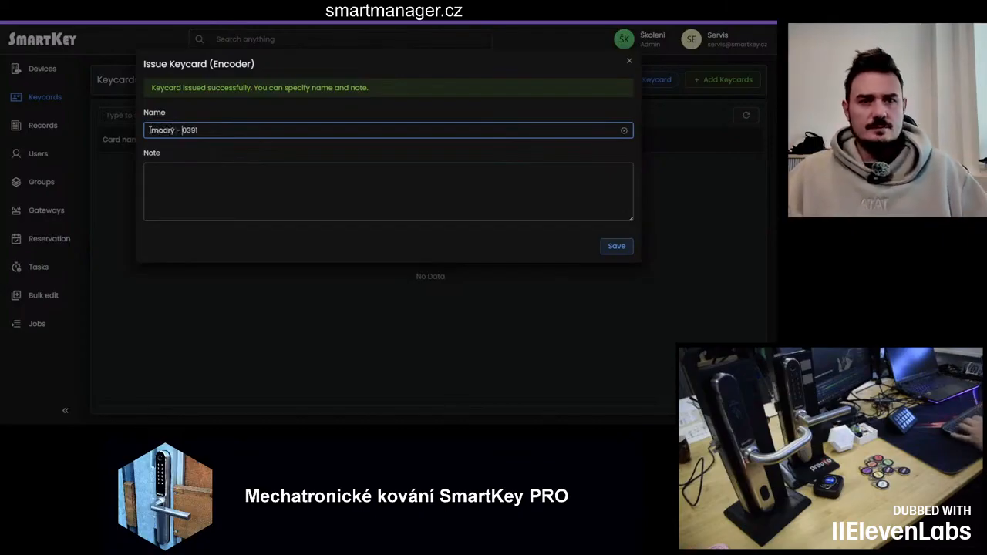
{"action": "left_click", "coordinate": [626, 248]}
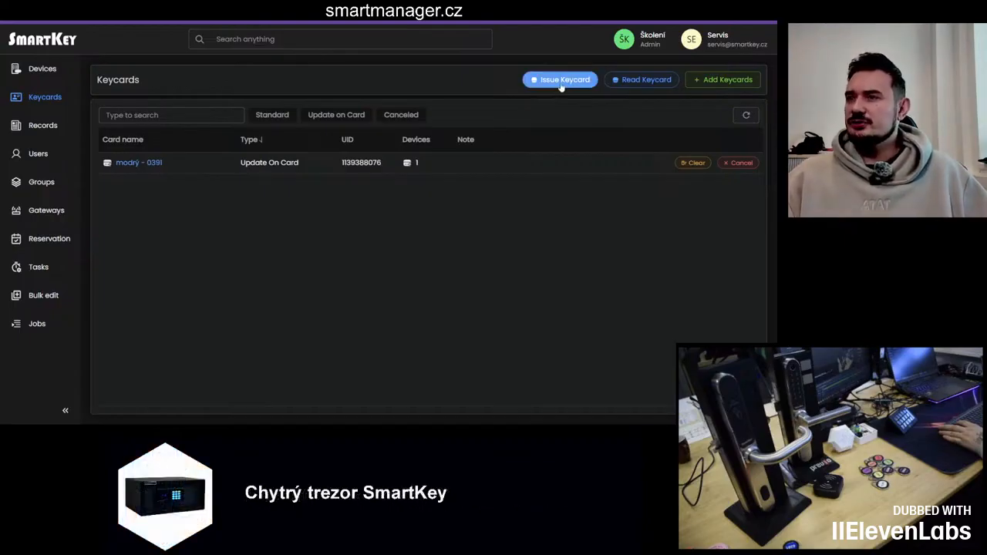
Step: Open the Issue Keycard dialog again, select all devices, and start a batch issue
{"action": "left_click", "coordinate": [561, 80]}
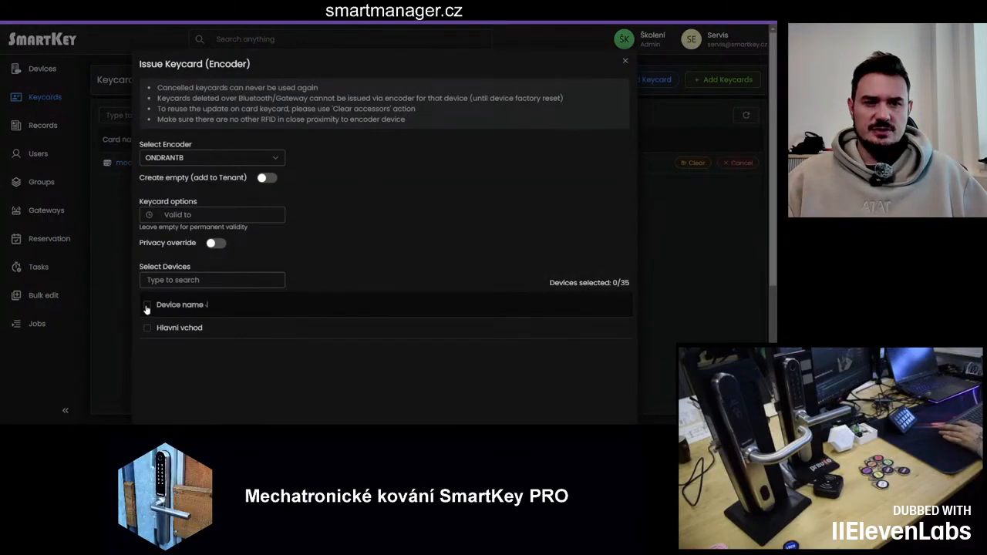
{"action": "left_click", "coordinate": [146, 306]}
{"action": "scroll", "coordinate": [293, 330], "scroll_direction": "down", "scroll_amount": 3}
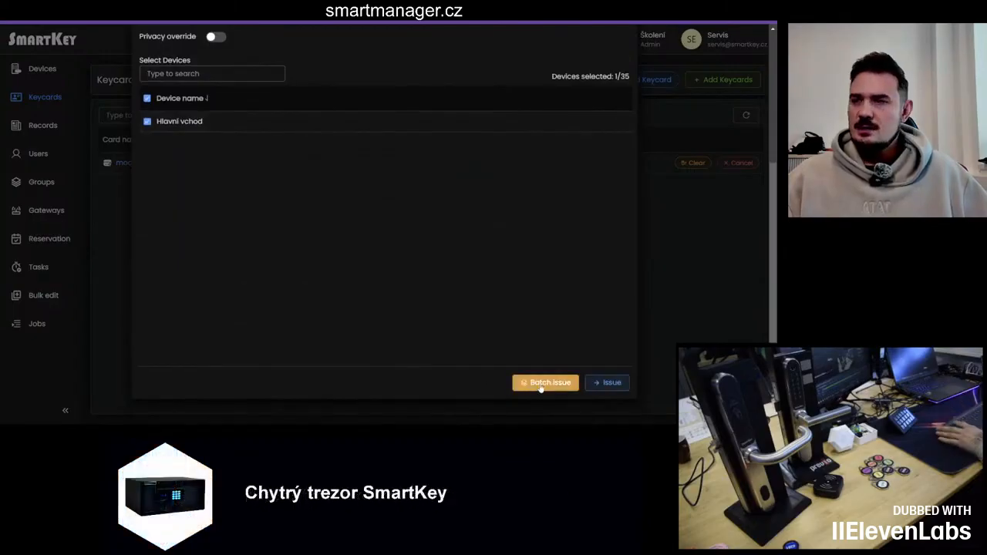
{"action": "left_click", "coordinate": [542, 384]}
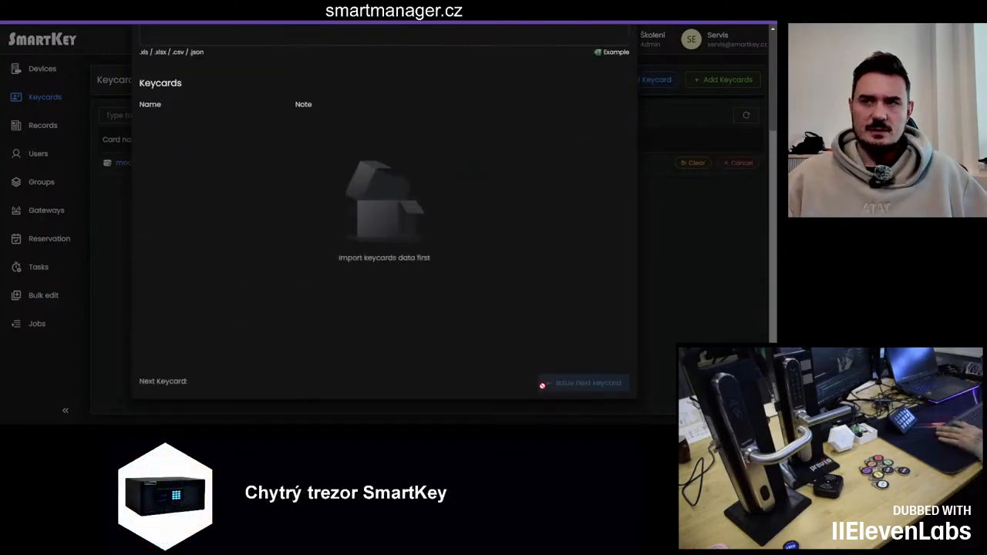
Step: Open the example import spreadsheet for batch keycards
{"action": "scroll", "coordinate": [548, 305], "scroll_direction": "up", "scroll_amount": 3}
{"action": "scroll", "coordinate": [546, 305], "scroll_direction": "down", "scroll_amount": 1}
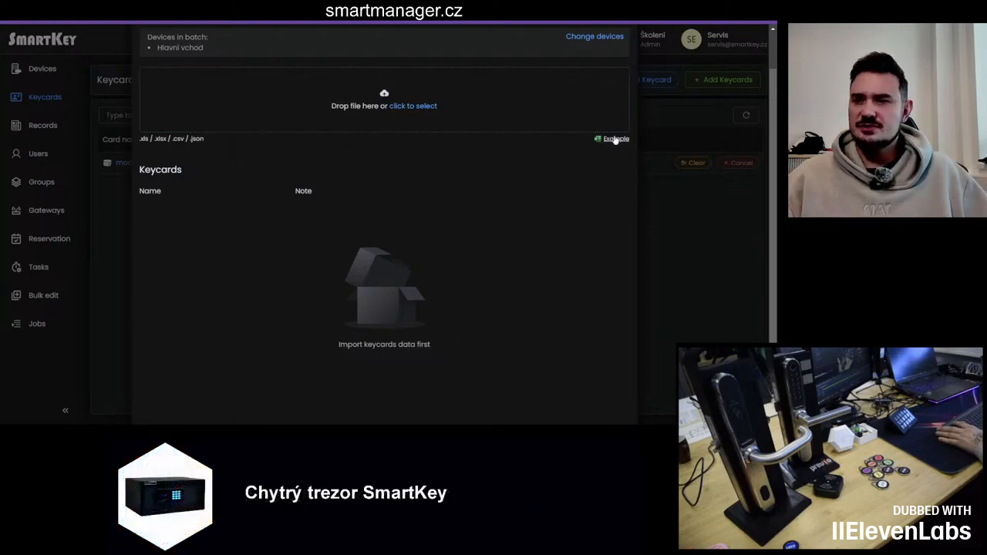
{"action": "left_click", "coordinate": [615, 140]}
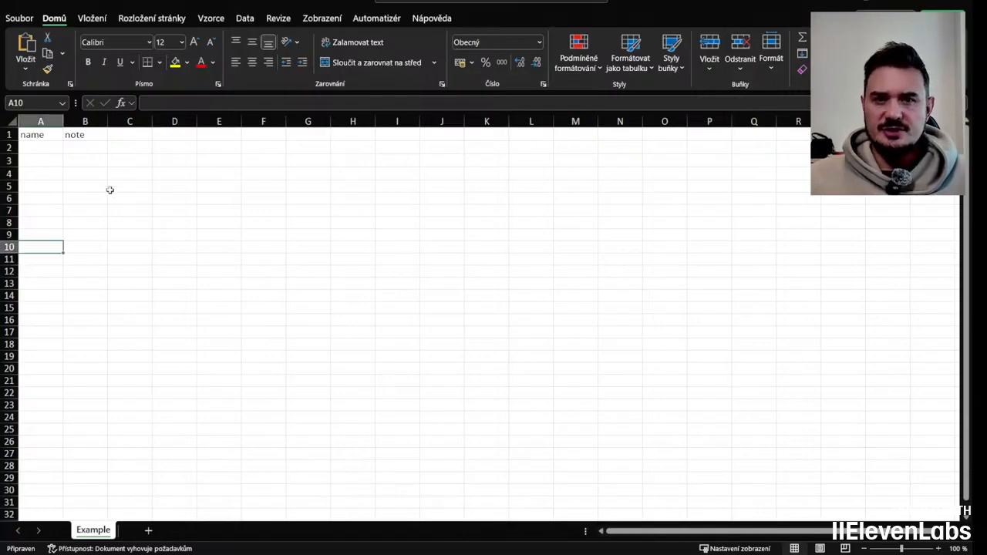
Step: Enter Byt 01 - fialový 0398 as the first keycard name and widen the name column to fit
{"action": "left_click", "coordinate": [49, 147]}
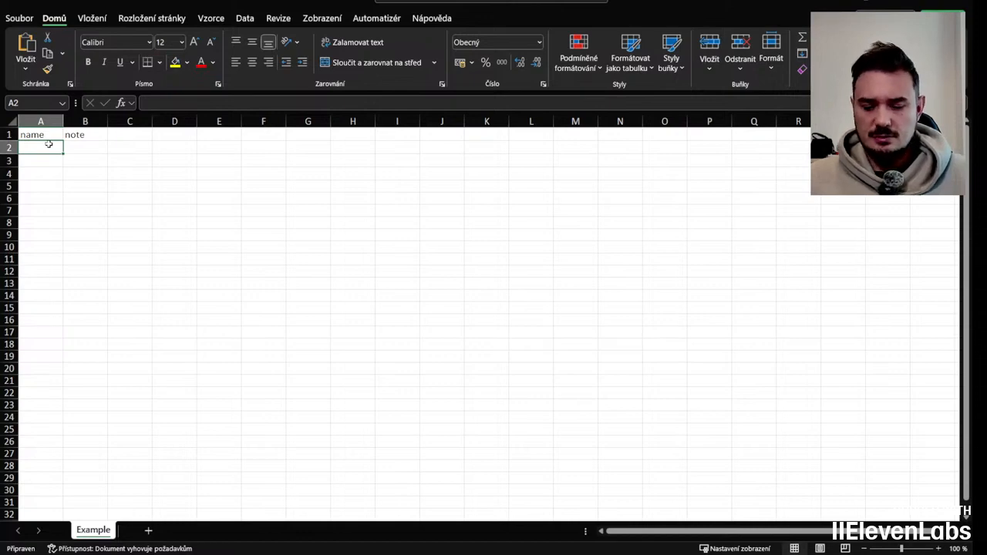
{"action": "type", "text": "Byt"}
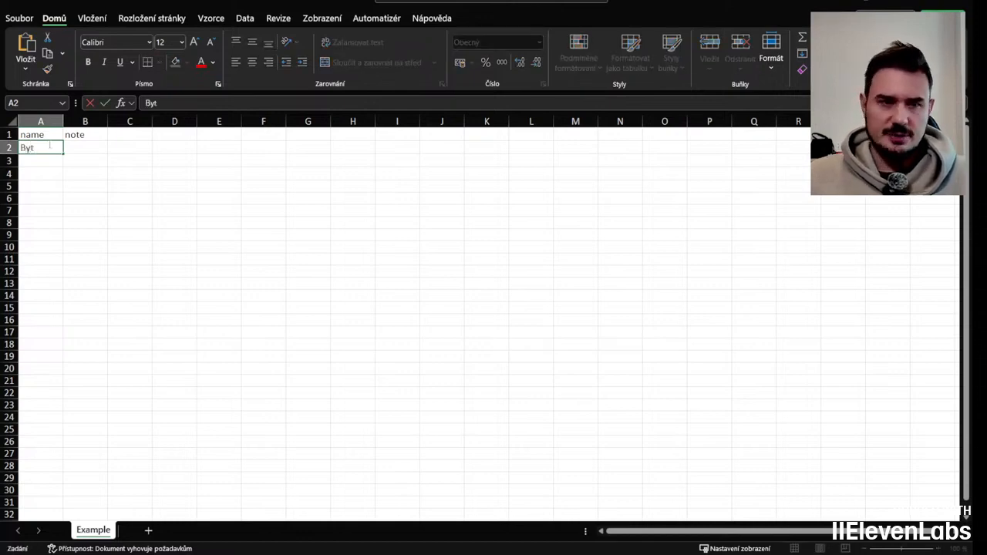
{"action": "type", "text": " 01"}
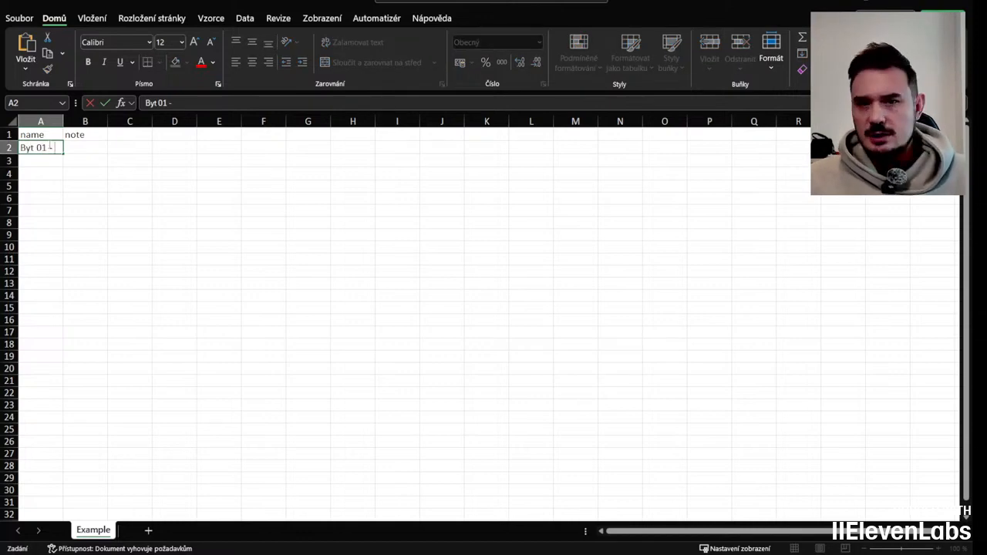
{"action": "type", "text": " - fialový"}
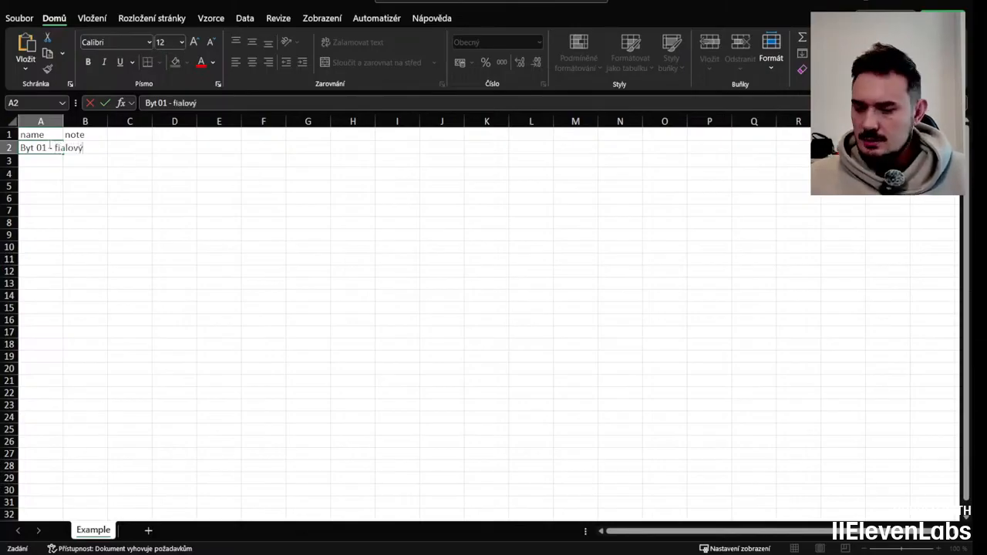
{"action": "type", "text": " 39"}
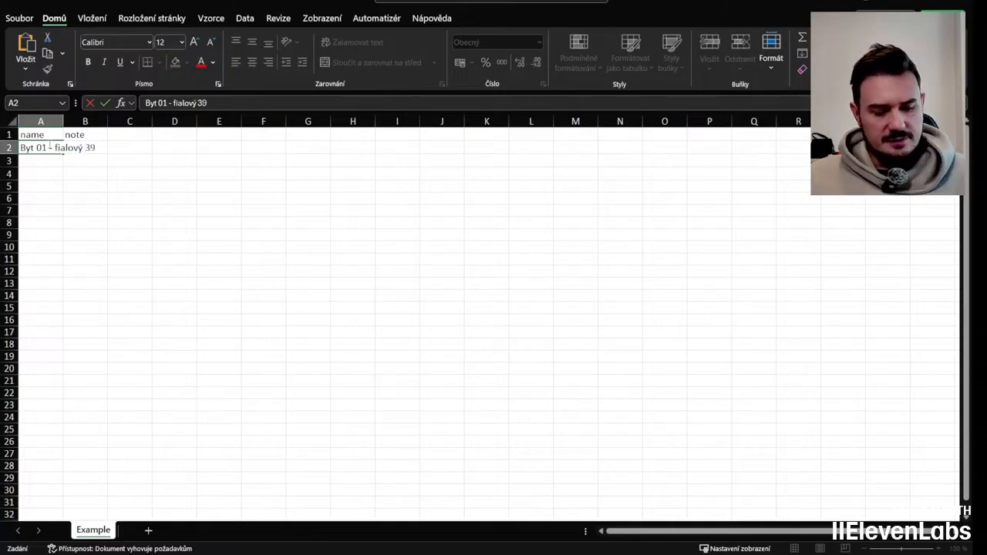
{"action": "key", "text": "BackSpace"}
{"action": "key", "text": "BackSpace"}
{"action": "type", "text": "0"}
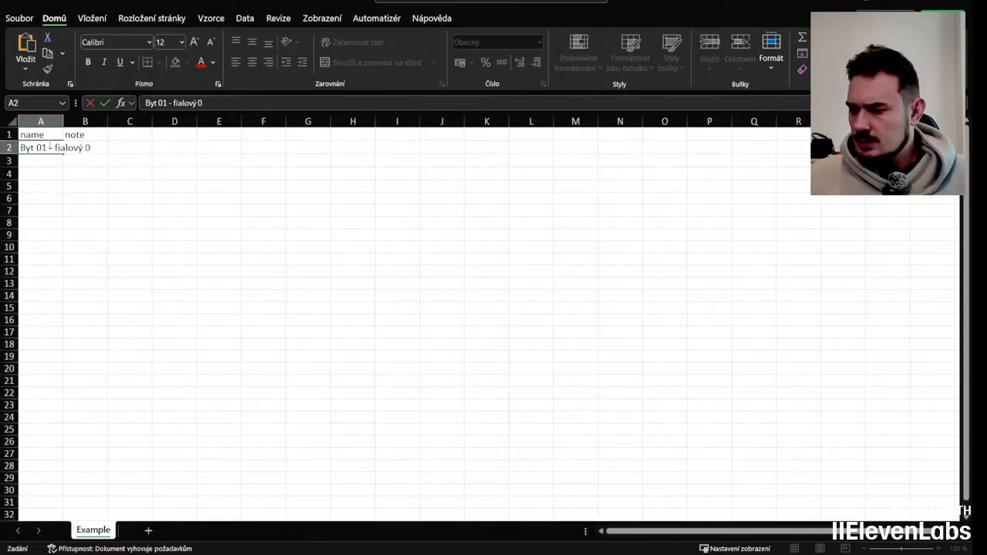
{"action": "type", "text": "398"}
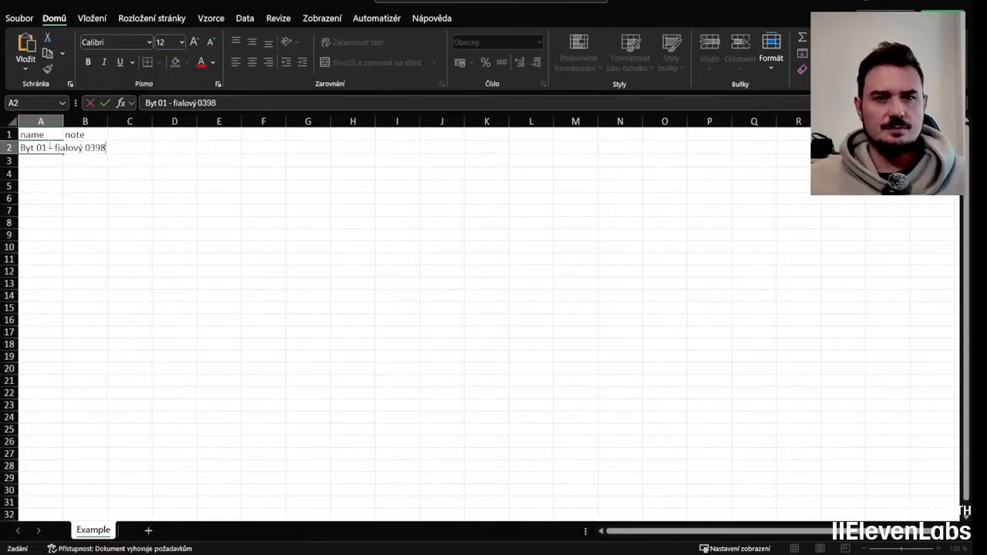
{"action": "left_click", "coordinate": [58, 121]}
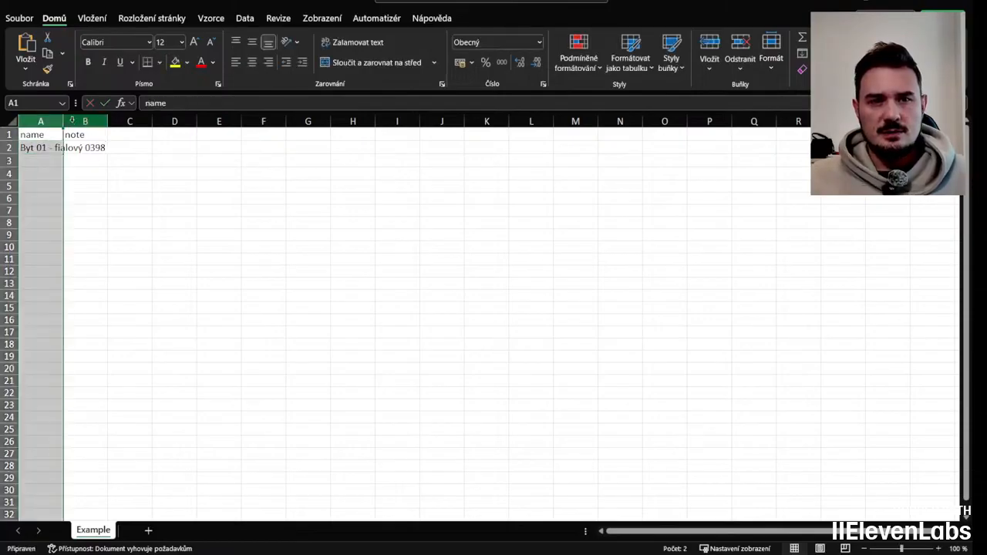
{"action": "left_click_drag", "start_coordinate": [72, 121], "coordinate": [112, 121]}
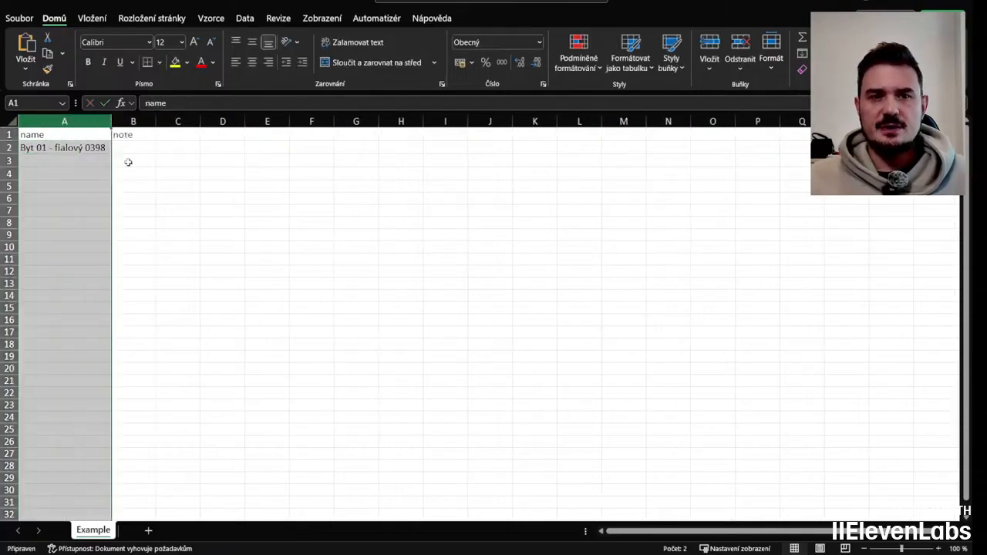
Step: Enter Vchod 1 as the note for the first keycard
{"action": "left_click", "coordinate": [128, 149]}
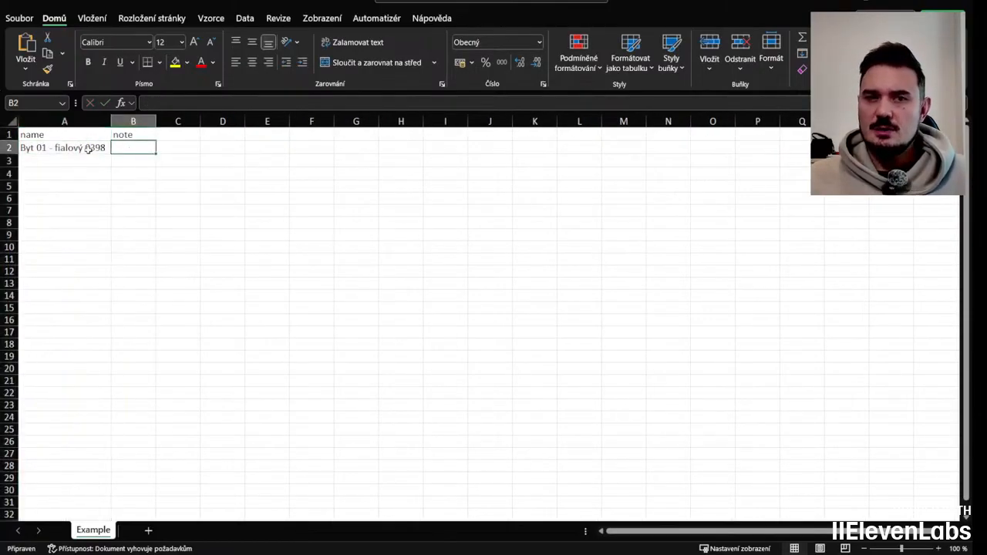
{"action": "double_click", "coordinate": [144, 147]}
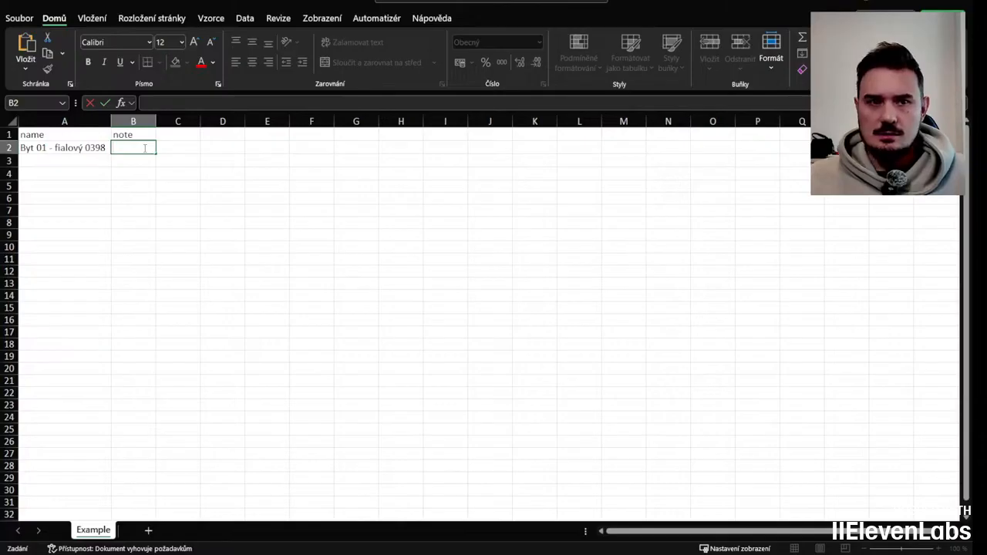
{"action": "type", "text": "Vchod"}
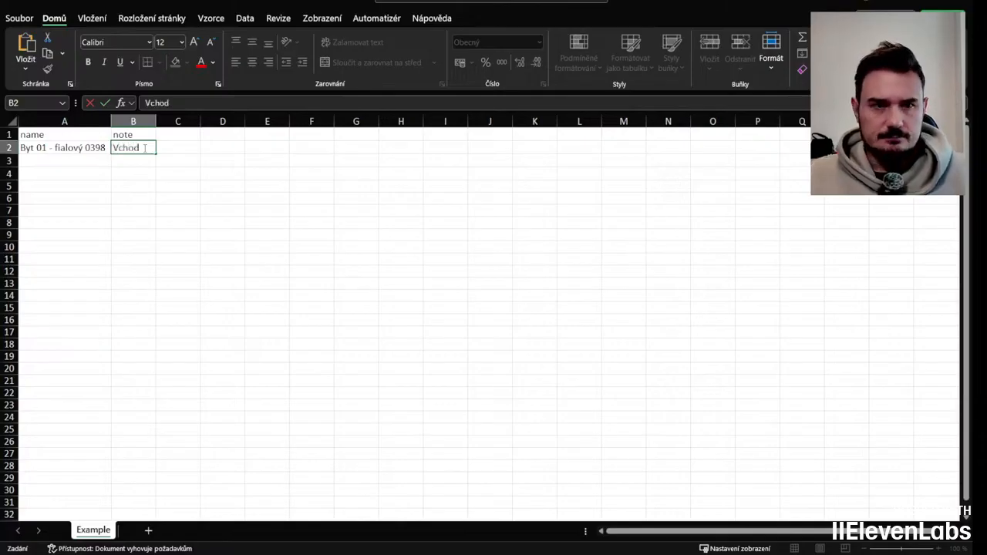
{"action": "type", "text": " 1"}
{"action": "key", "text": "Return"}
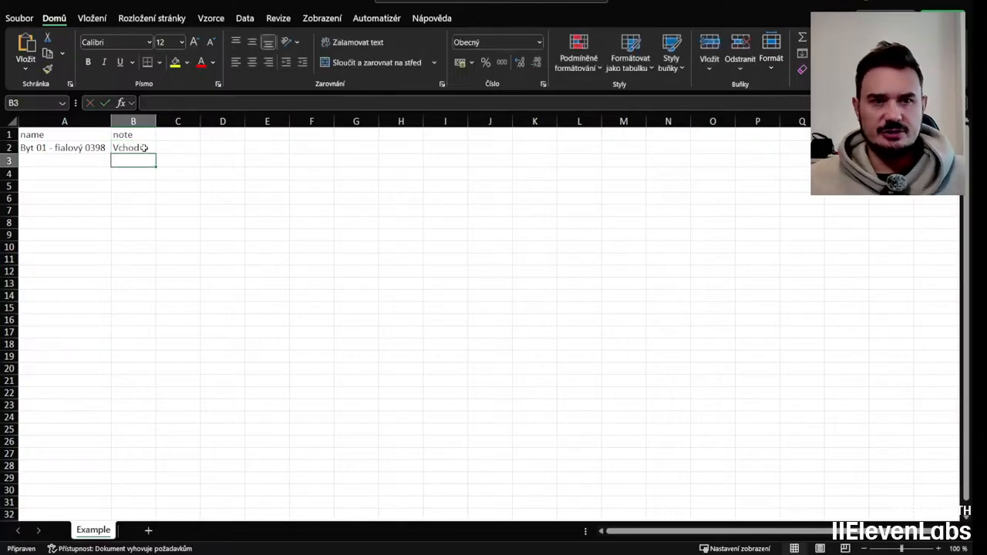
Step: Add a second keycard named Byt 01 - červená 0394 below the first
{"action": "left_click", "coordinate": [85, 158]}
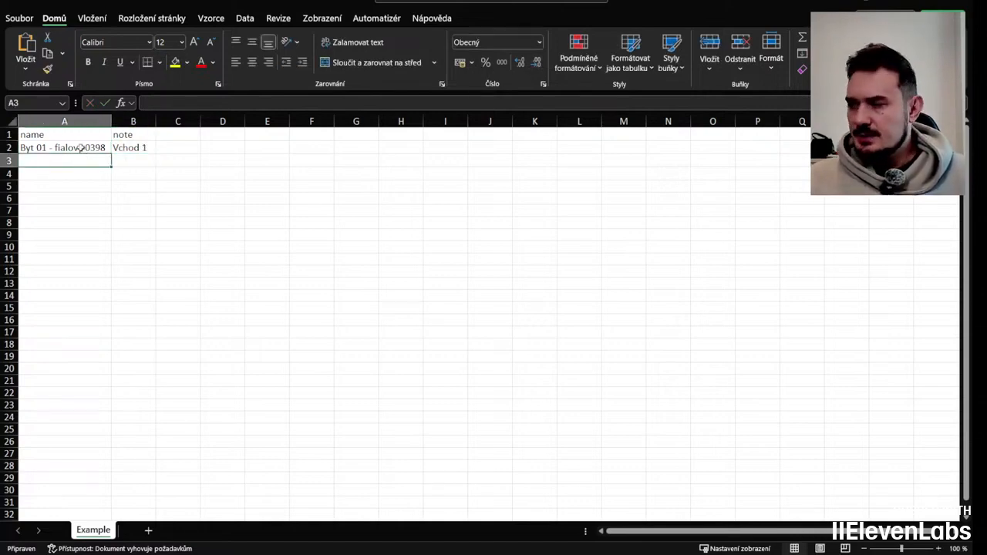
{"action": "double_click", "coordinate": [75, 160]}
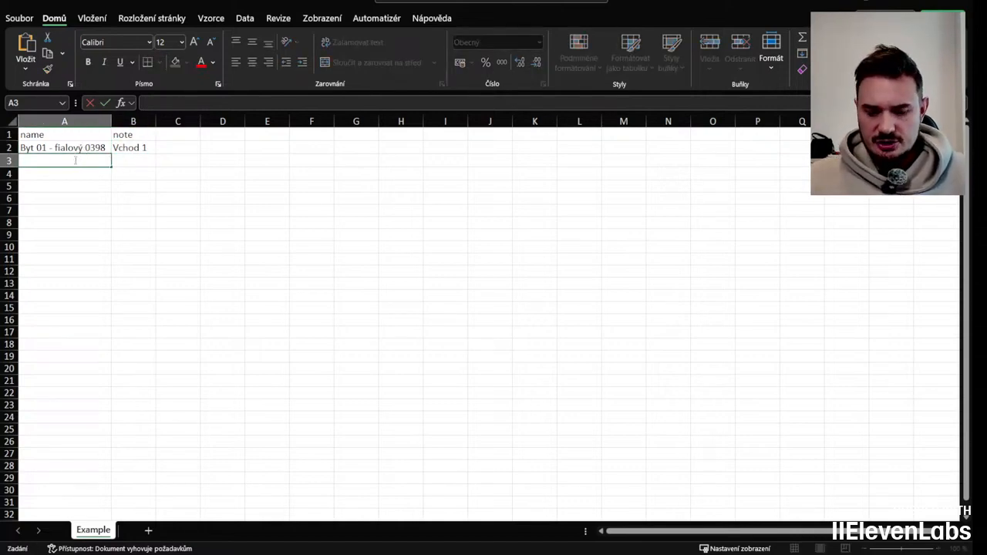
{"action": "type", "text": "Byt 01 "}
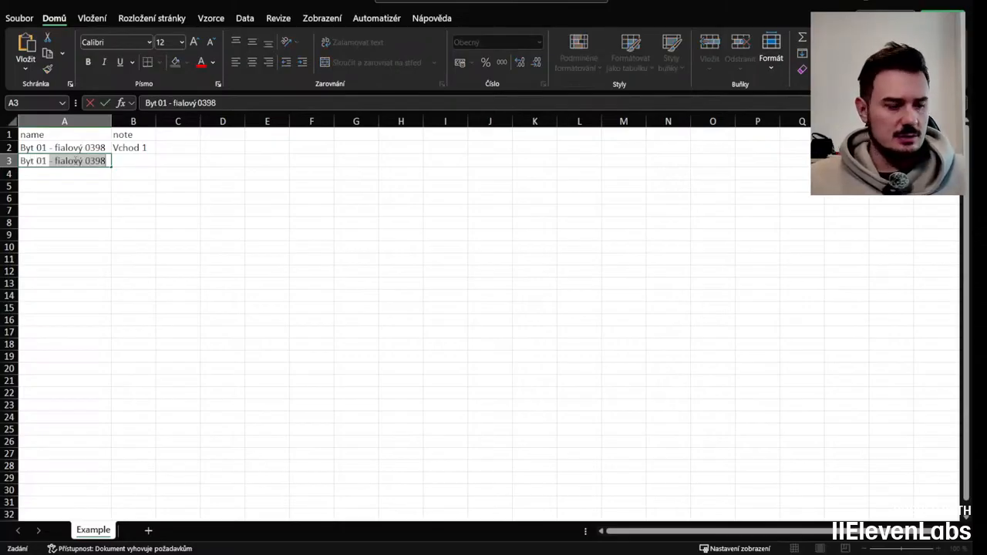
{"action": "type", "text": "- če"}
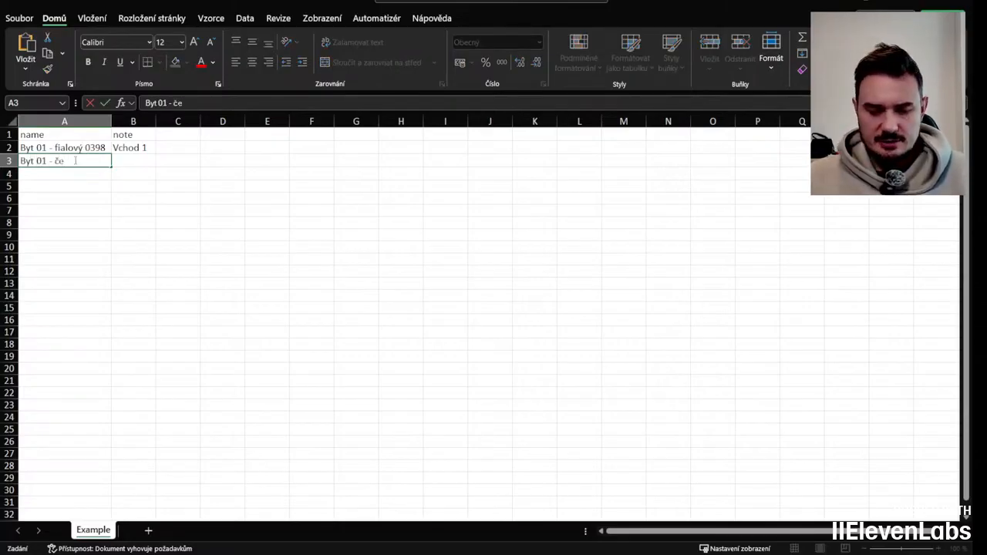
{"action": "type", "text": "rvená 0394"}
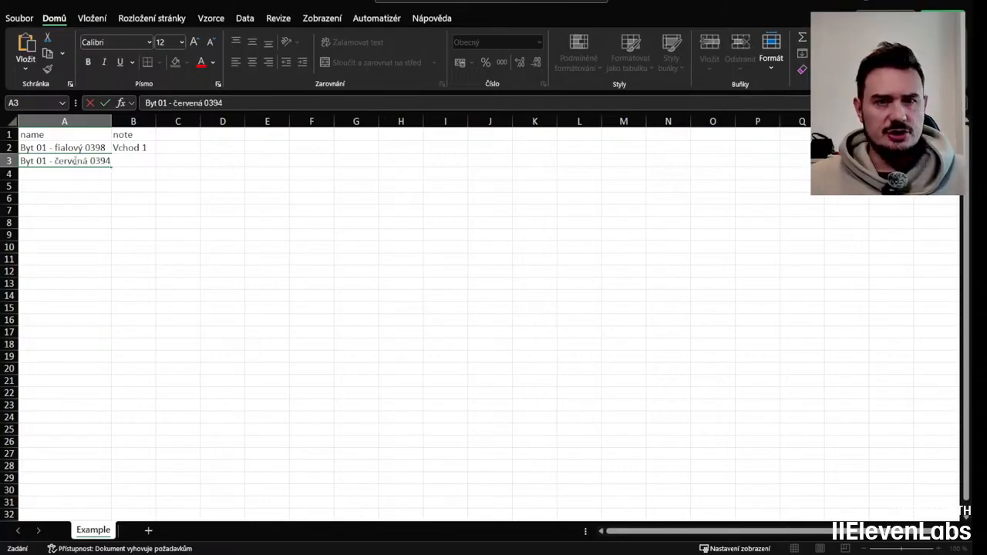
{"action": "key", "text": "Return"}
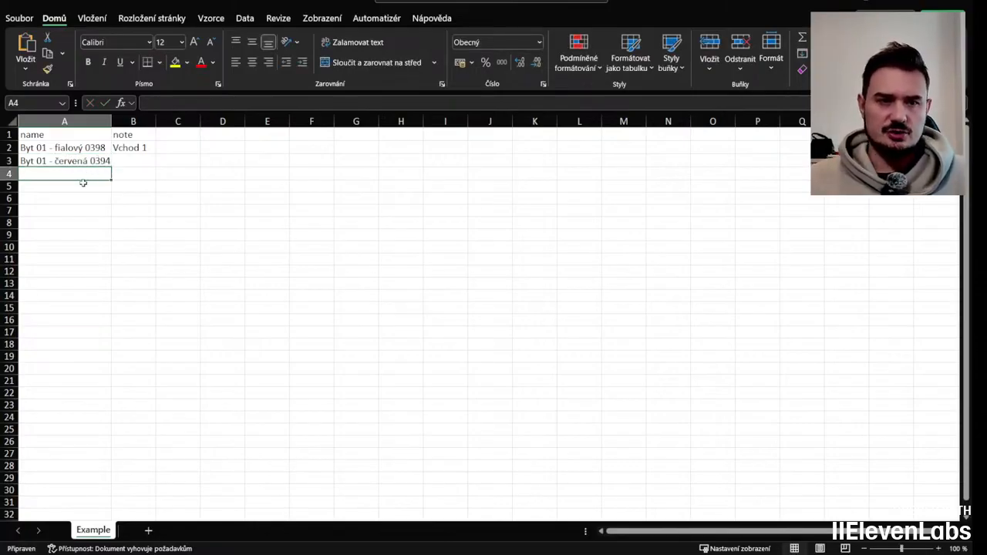
Step: Add a third keycard named Byt 02 - zelený 0214
{"action": "type", "text": "Byt 02"}
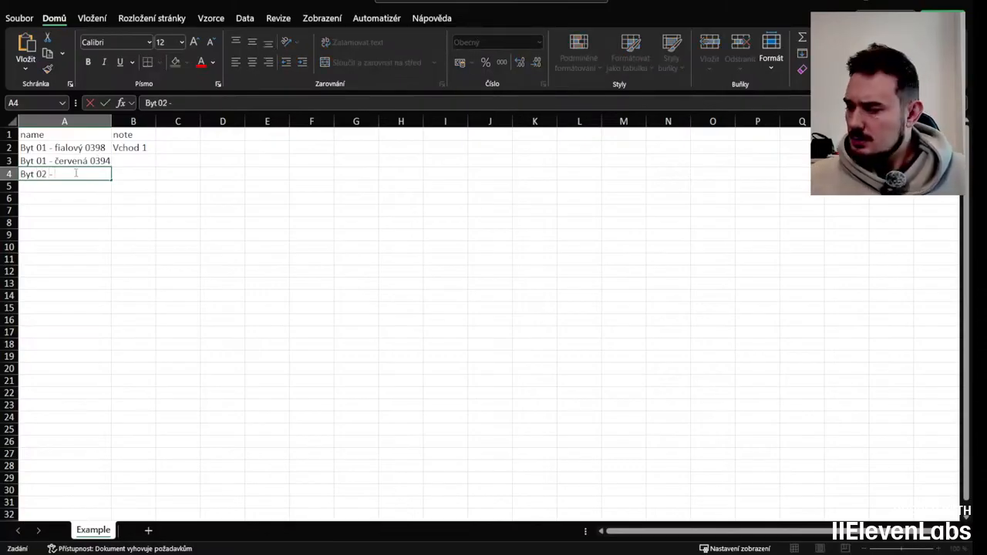
{"action": "type", "text": " - zelen"}
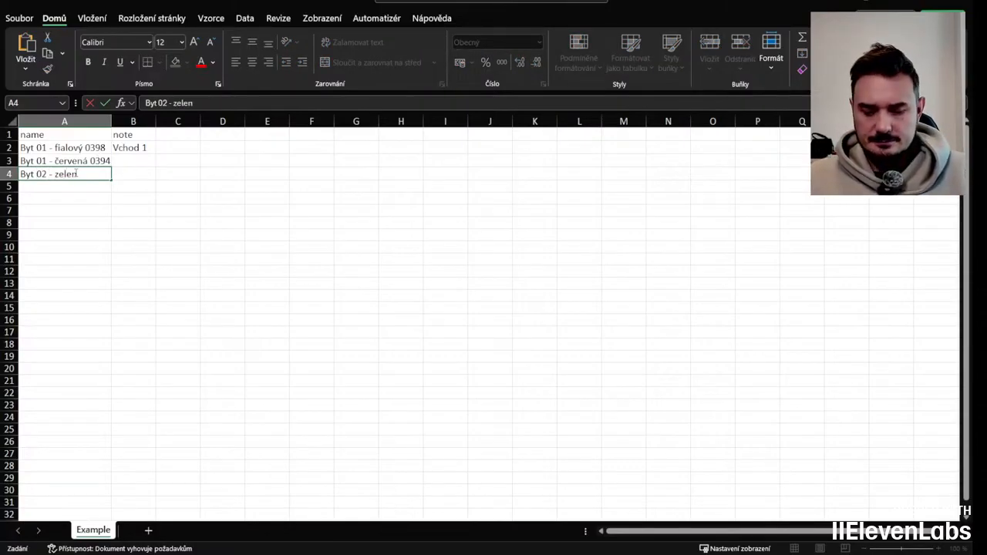
{"action": "type", "text": "ý 0214"}
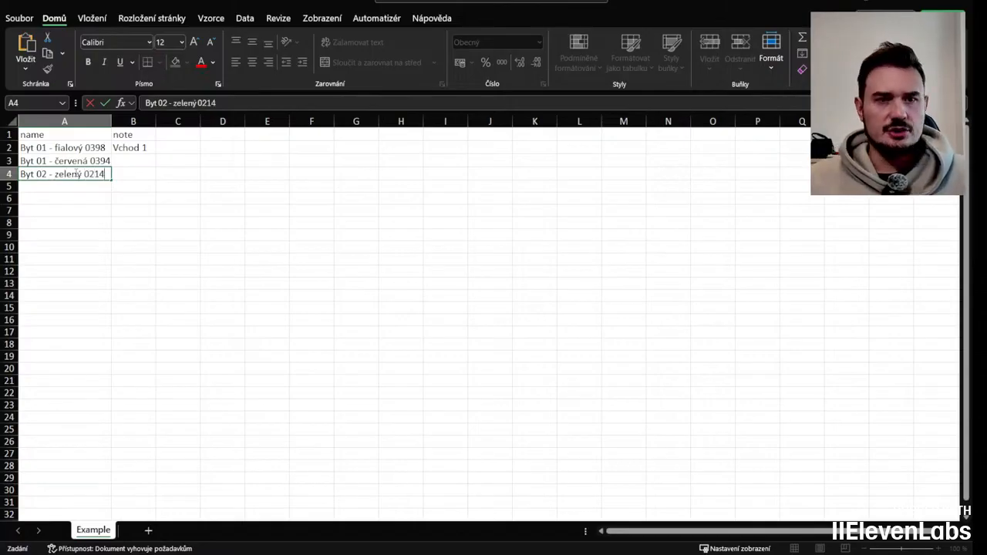
Step: Fill the note Vchod 1 down for the second and third keycards
{"action": "left_click", "coordinate": [152, 151]}
{"action": "left_click_drag", "start_coordinate": [156, 153], "coordinate": [154, 176]}
{"action": "left_click", "coordinate": [142, 160]}
{"action": "double_click", "coordinate": [145, 160]}
{"action": "key", "text": "BackSpace"}
{"action": "type", "text": "1"}
{"action": "left_click", "coordinate": [142, 173]}
{"action": "double_click", "coordinate": [145, 172]}
{"action": "key", "text": "BackSpace"}
{"action": "type", "text": "1"}
{"action": "left_click", "coordinate": [137, 197]}
{"action": "left_click", "coordinate": [88, 186]}
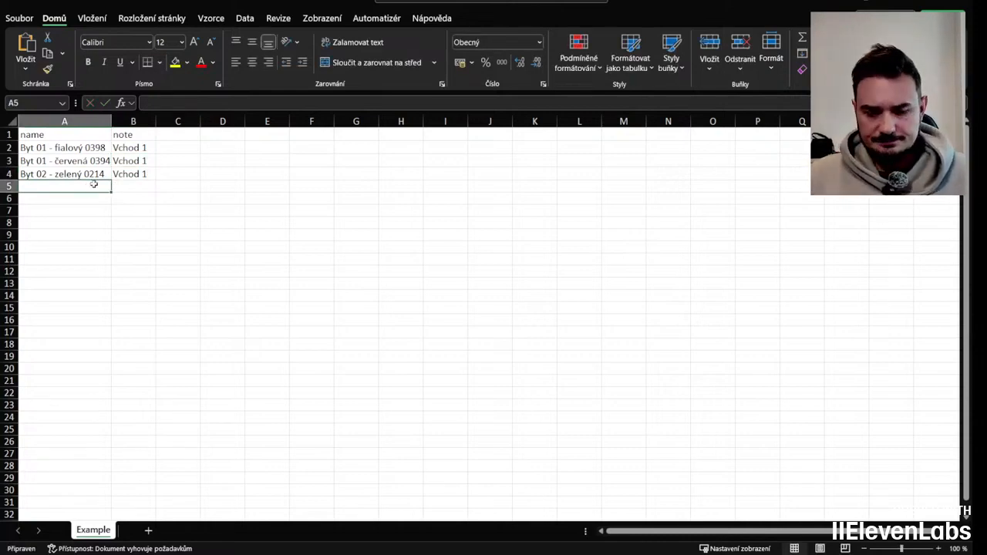
Step: Add a fourth keycard named Pošta
{"action": "type", "text": "Pošta"}
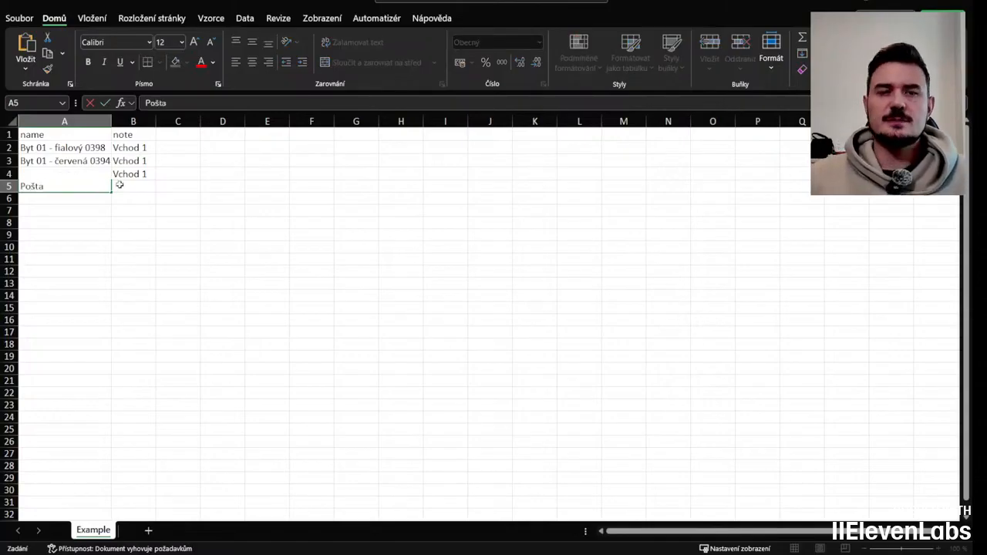
{"action": "left_click", "coordinate": [120, 187]}
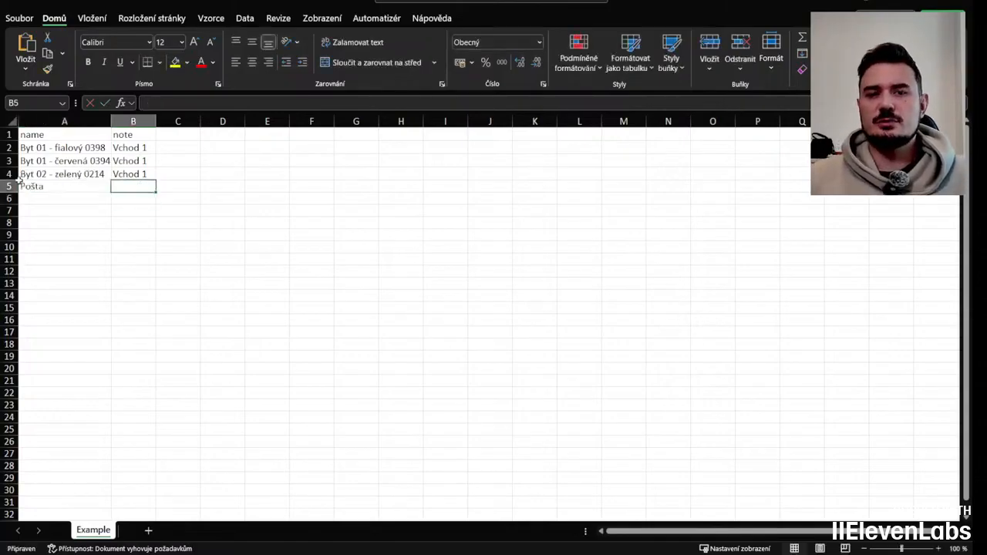
Step: Enter the note 0400 žlutý for the Pošta keycard and widen the note column slightly
{"action": "double_click", "coordinate": [136, 188]}
{"action": "type", "text": "0400"}
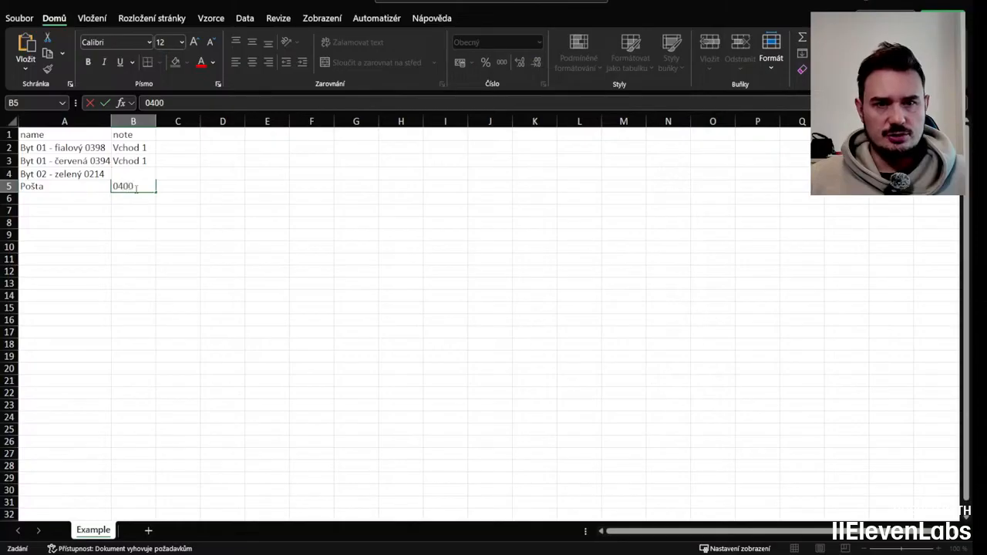
{"action": "type", "text": " žlu"}
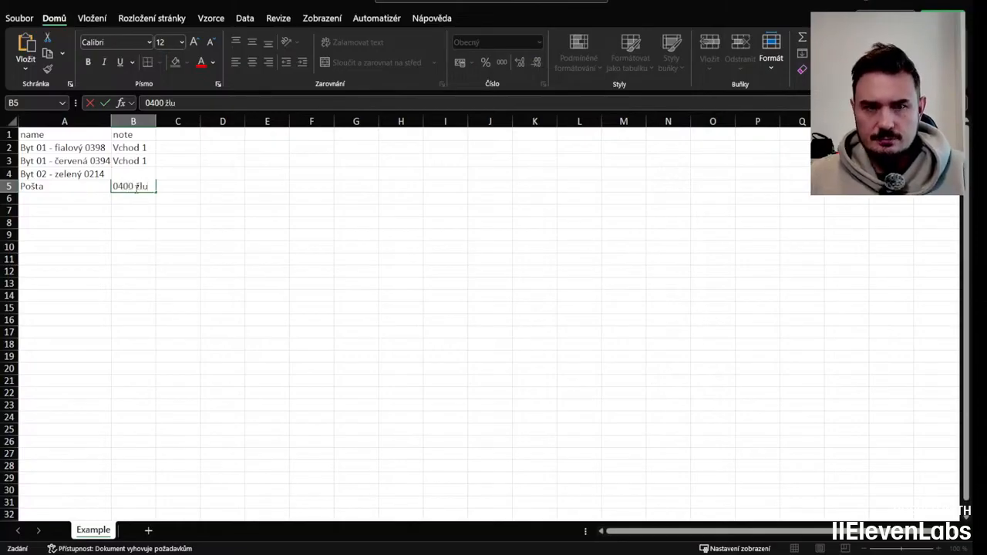
{"action": "type", "text": "tý"}
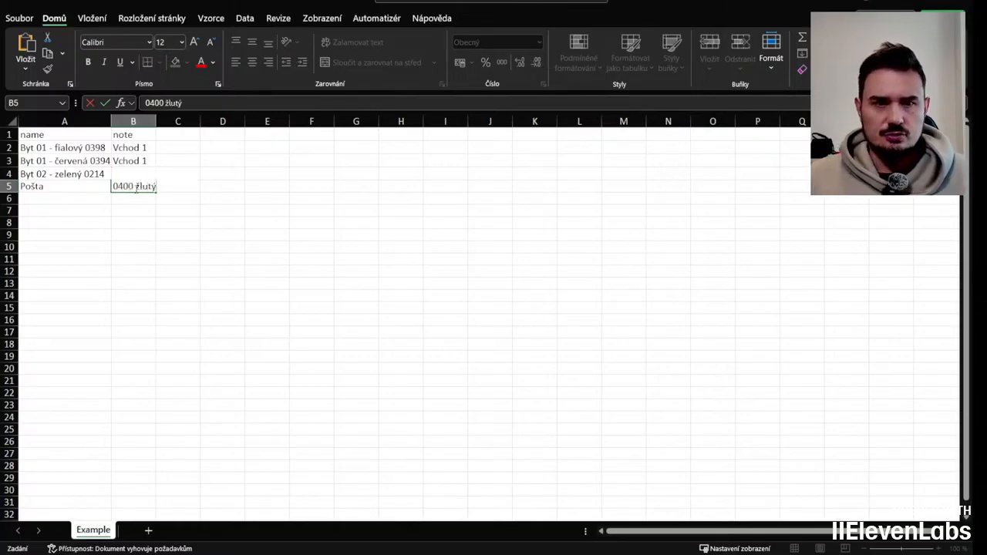
{"action": "key", "text": "Return"}
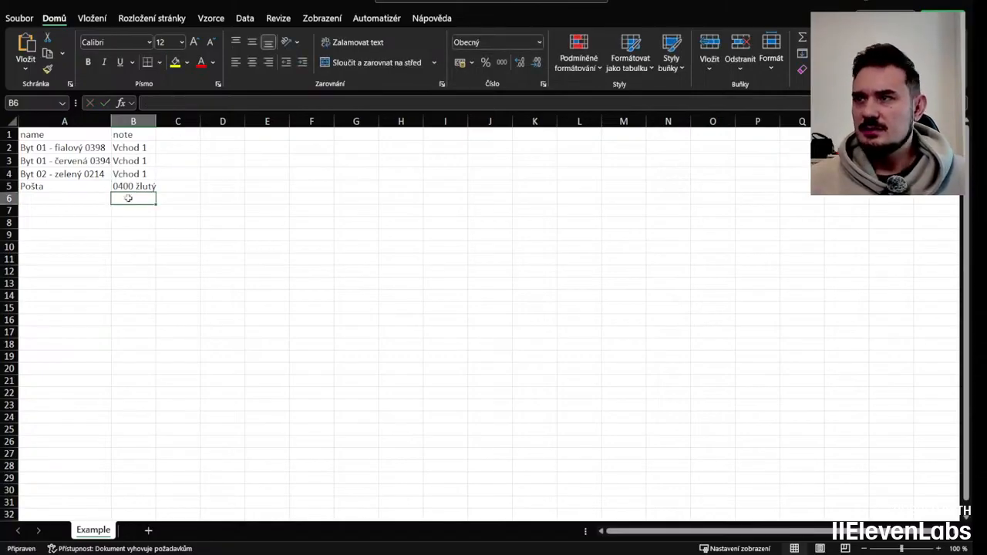
{"action": "left_click_drag", "start_coordinate": [156, 121], "coordinate": [168, 121]}
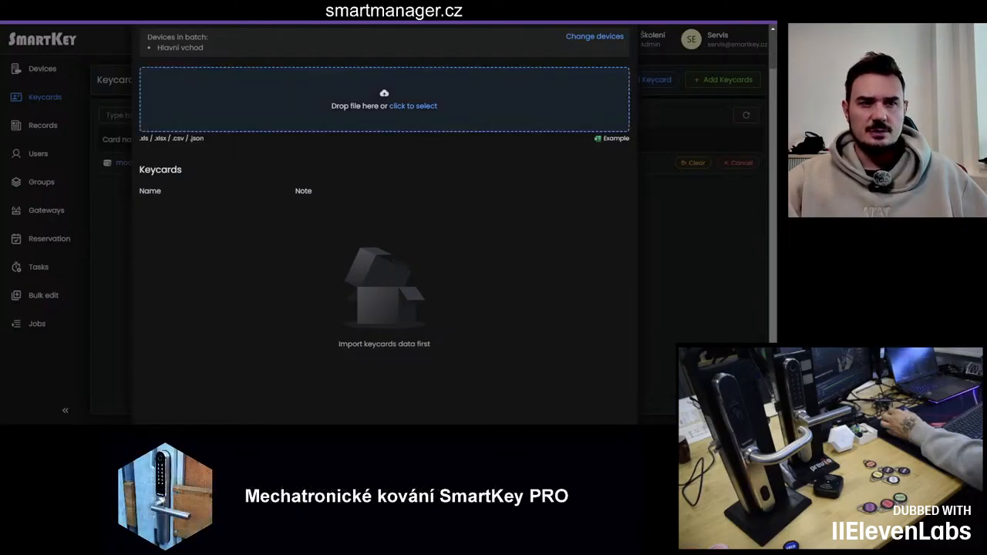
Step: Import the spreadsheet into the encoder batch dialog and review the selected device Hlavní vchod
{"action": "left_click_drag", "start_coordinate": [384, 108], "coordinate": [384, 100]}
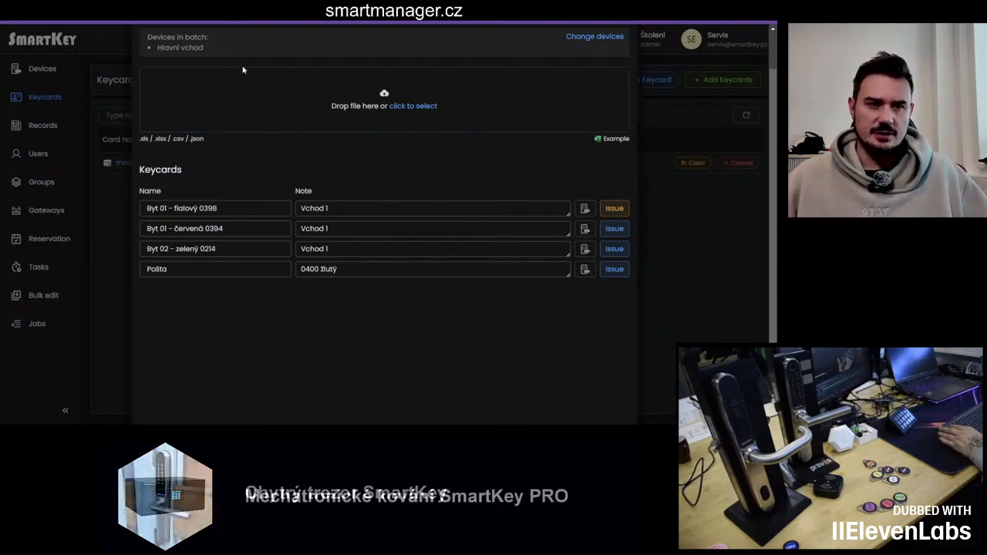
{"action": "left_click", "coordinate": [594, 36]}
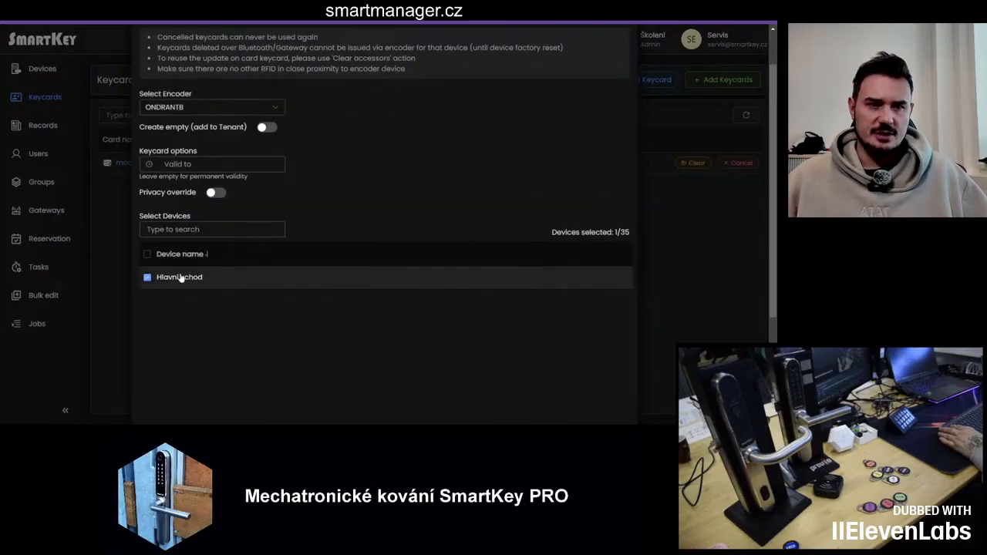
{"action": "left_click", "coordinate": [148, 278]}
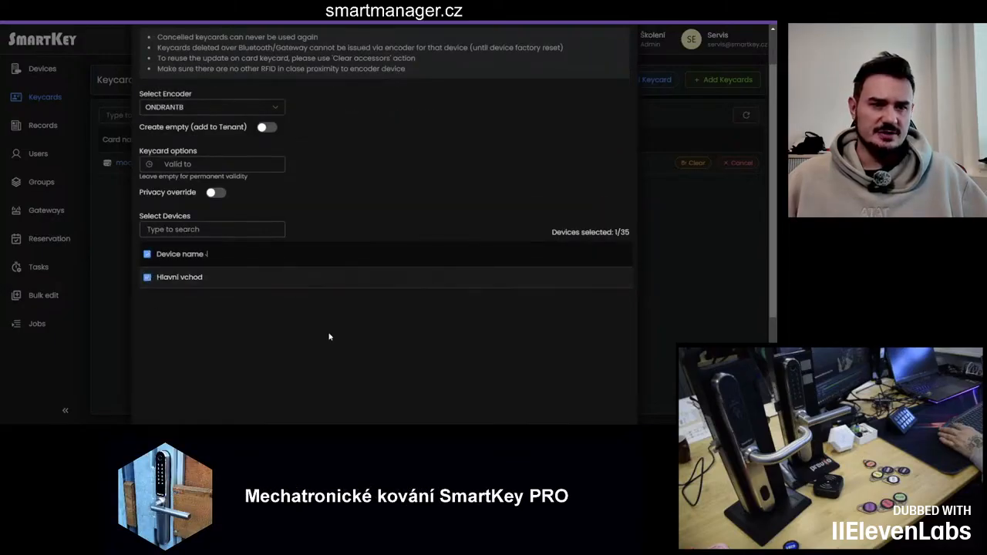
{"action": "scroll", "coordinate": [595, 347], "scroll_direction": "down", "scroll_amount": 3}
{"action": "scroll", "coordinate": [594, 348], "scroll_direction": "up", "scroll_amount": 3}
{"action": "scroll", "coordinate": [596, 352], "scroll_direction": "down", "scroll_amount": 1}
{"action": "scroll", "coordinate": [596, 352], "scroll_direction": "down", "scroll_amount": 2}
{"action": "left_click", "coordinate": [544, 385]}
{"action": "scroll", "coordinate": [360, 388], "scroll_direction": "up", "scroll_amount": 2}
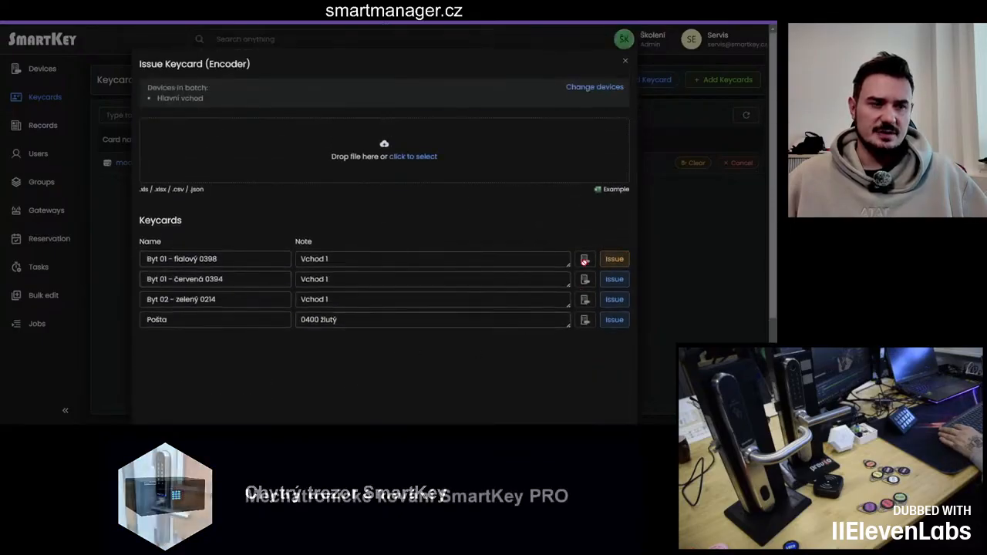
{"action": "scroll", "coordinate": [515, 359], "scroll_direction": "down", "scroll_amount": 1}
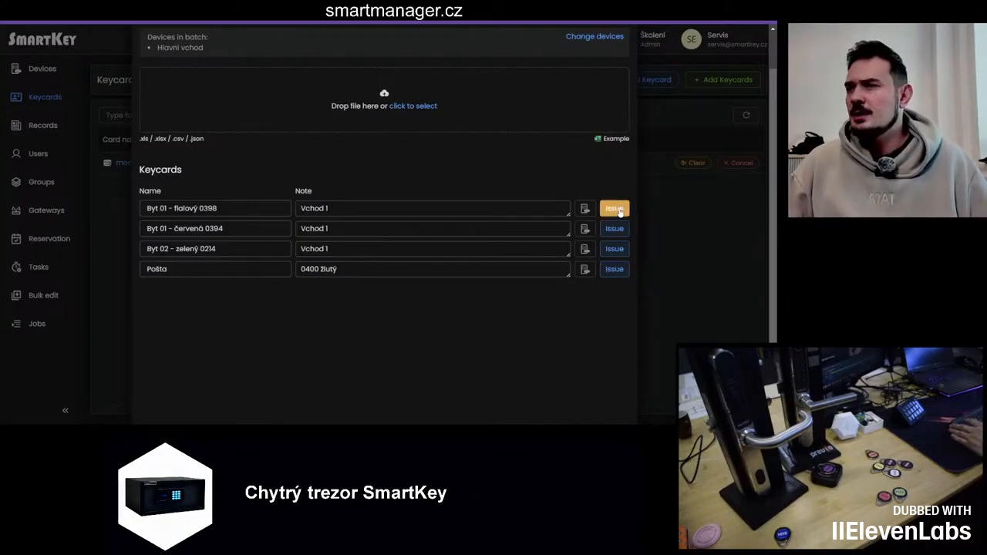
Step: Issue the four imported keycards one by one through the encoder, then close the dialog
{"action": "left_click", "coordinate": [616, 208]}
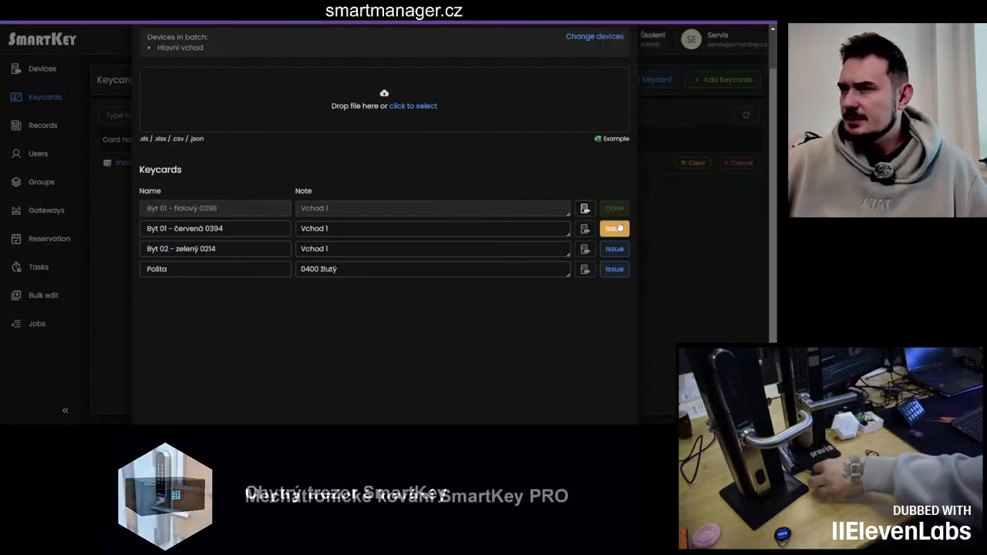
{"action": "left_click", "coordinate": [618, 228]}
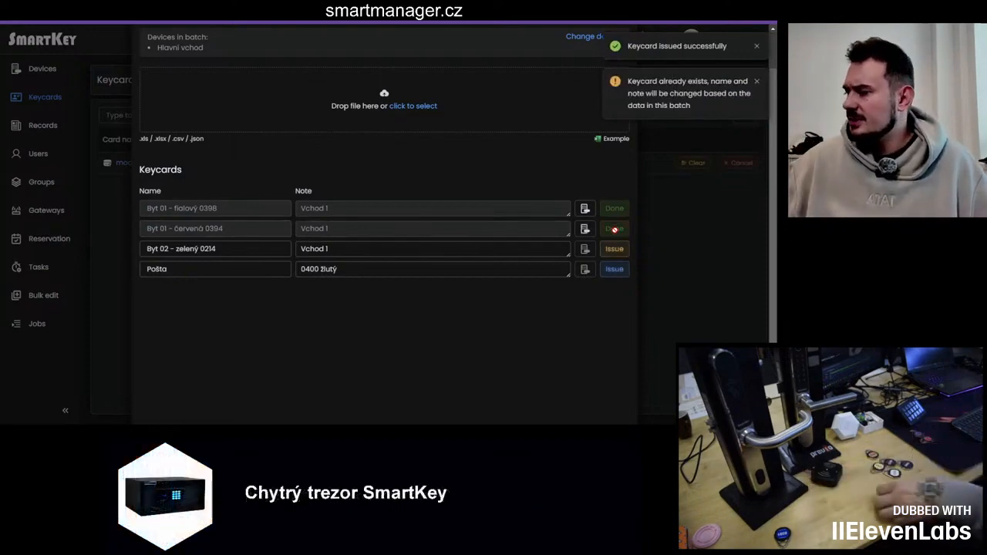
{"action": "left_click", "coordinate": [617, 247]}
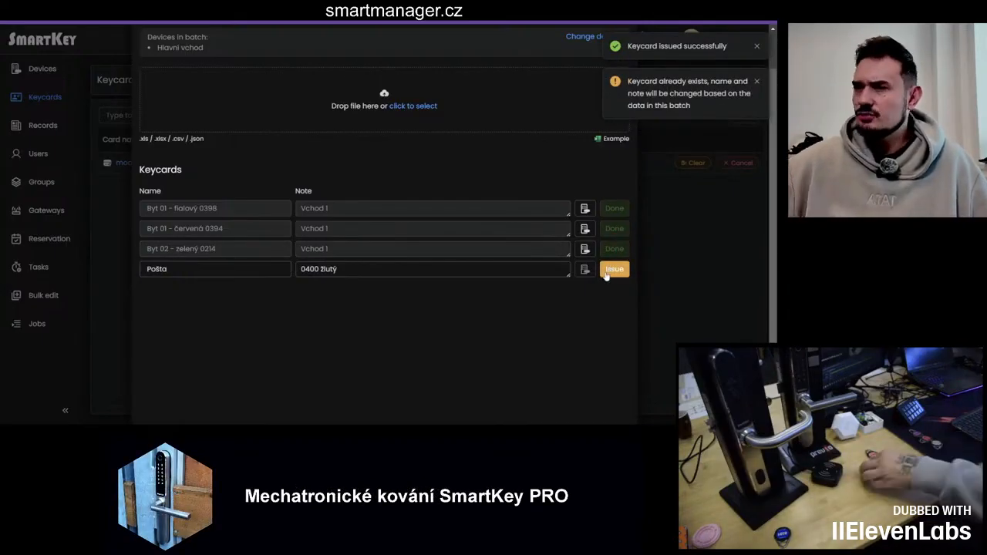
{"action": "left_click", "coordinate": [606, 273]}
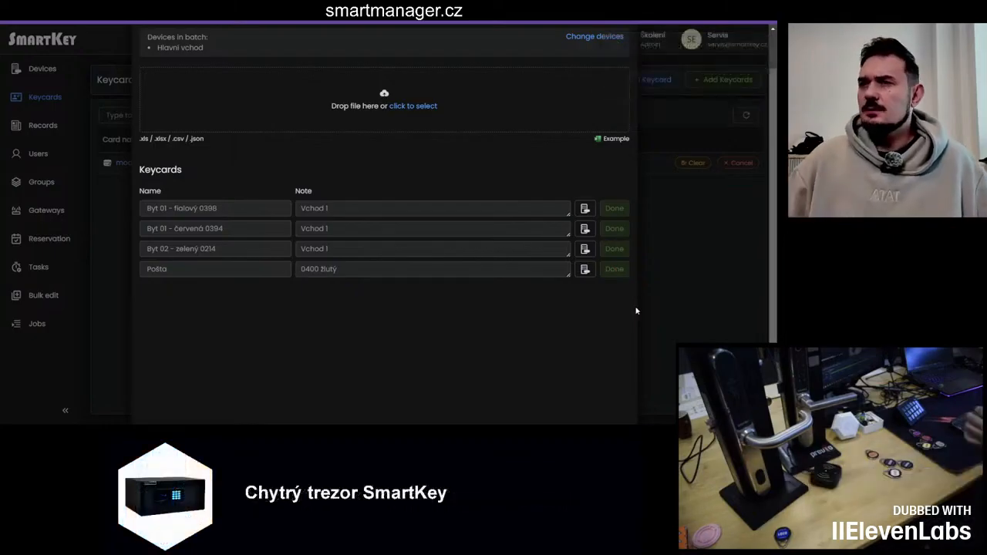
{"action": "scroll", "coordinate": [615, 299], "scroll_direction": "down", "scroll_amount": 1}
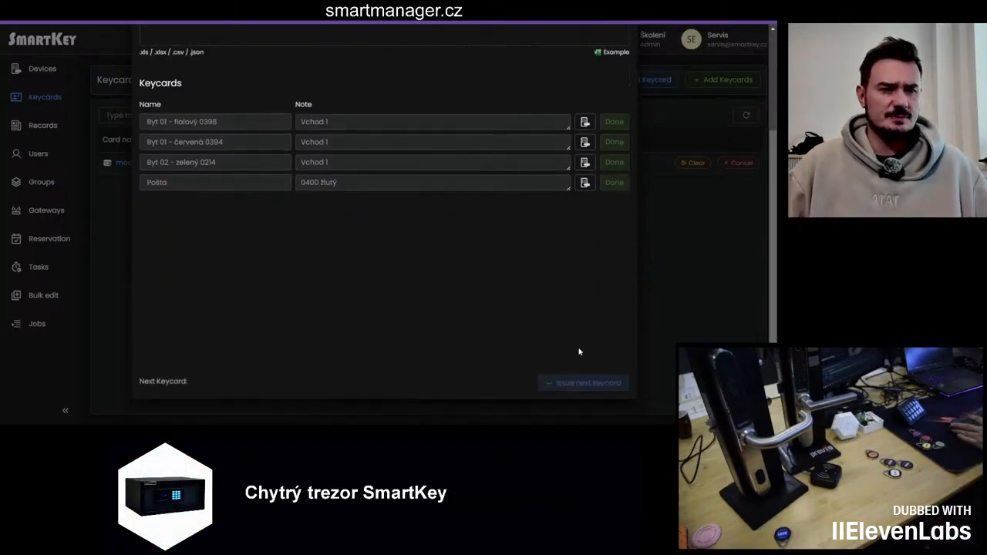
{"action": "scroll", "coordinate": [584, 385], "scroll_direction": "up", "scroll_amount": 2}
{"action": "left_click", "coordinate": [627, 63]}
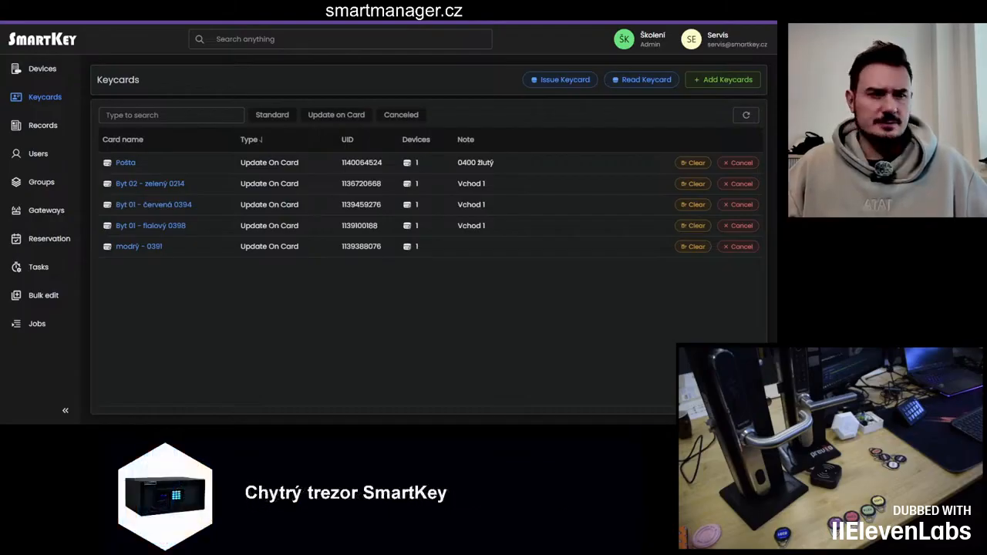
Step: Cancel the Pošta keycard and create a replacement keycard for it
{"action": "left_click", "coordinate": [737, 162]}
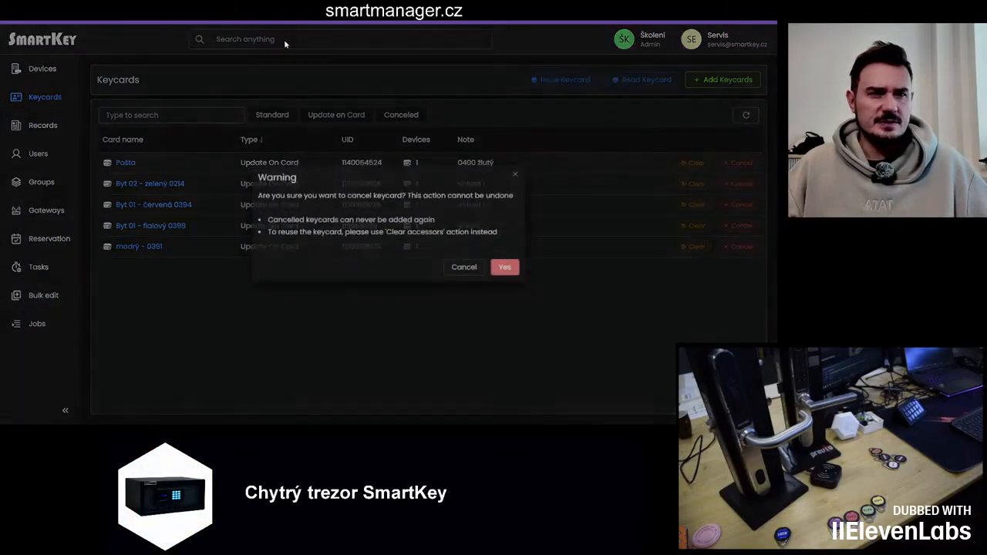
{"action": "left_click", "coordinate": [504, 270]}
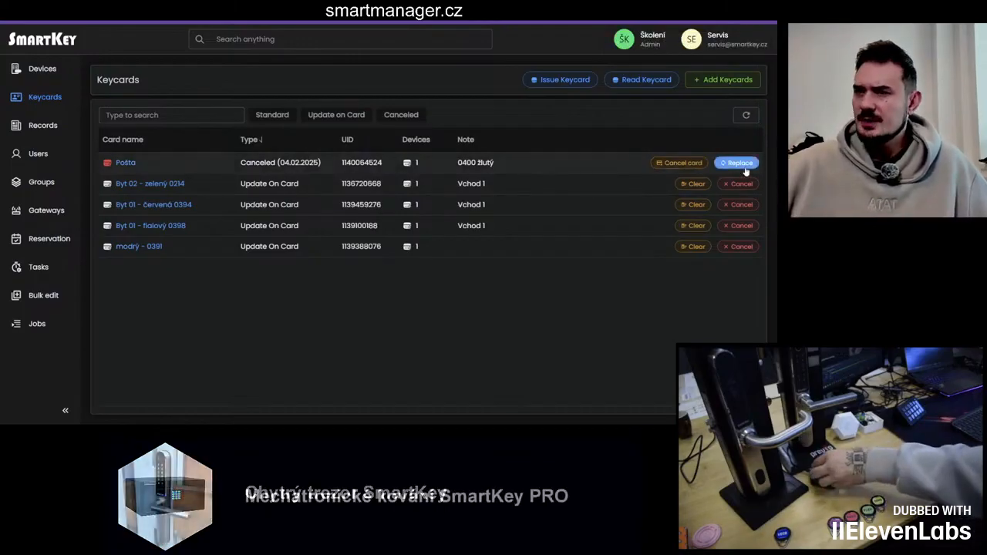
{"action": "left_click", "coordinate": [745, 167]}
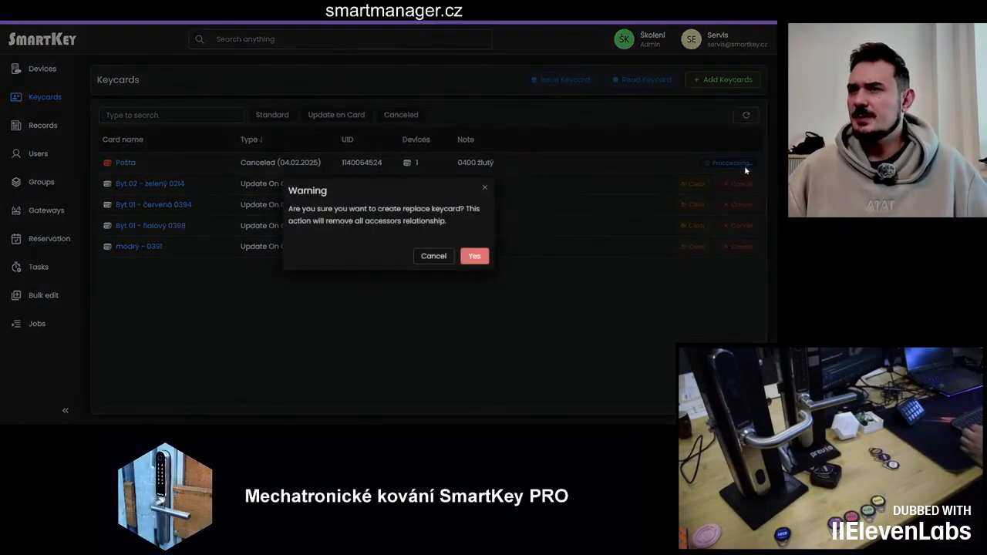
{"action": "left_click", "coordinate": [477, 255]}
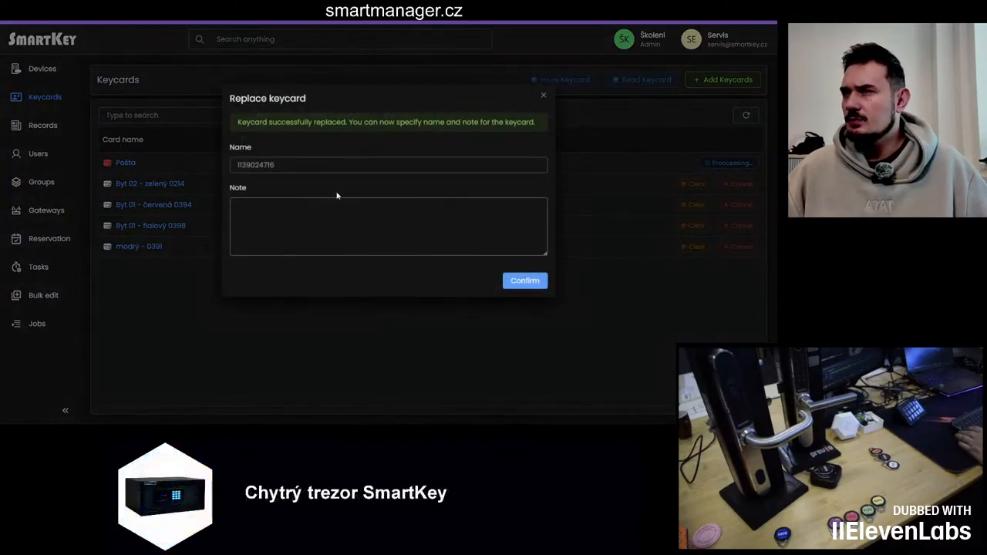
Step: Name the replacement keycard Pošta with the note 404 hnědý and confirm
{"action": "left_click", "coordinate": [307, 172]}
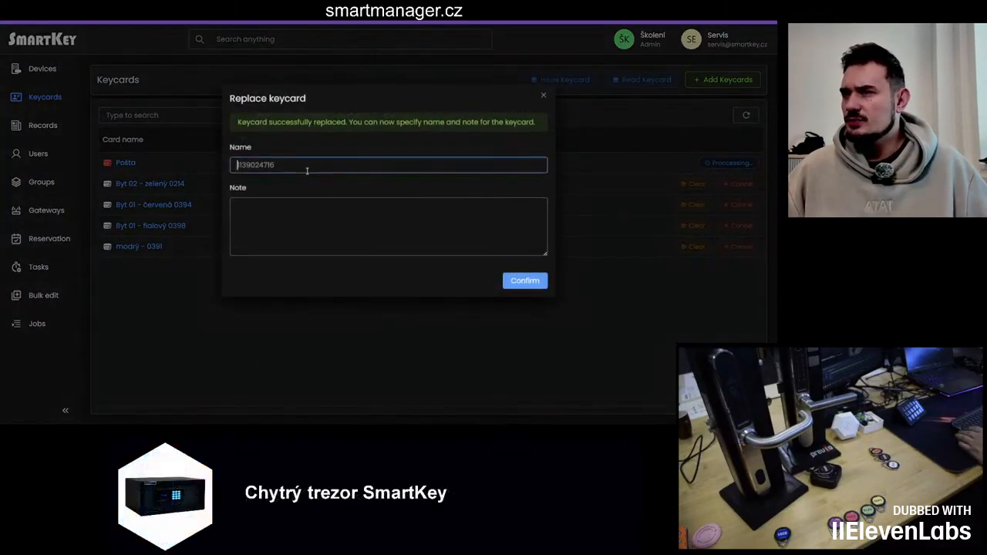
{"action": "type", "text": "Pošta"}
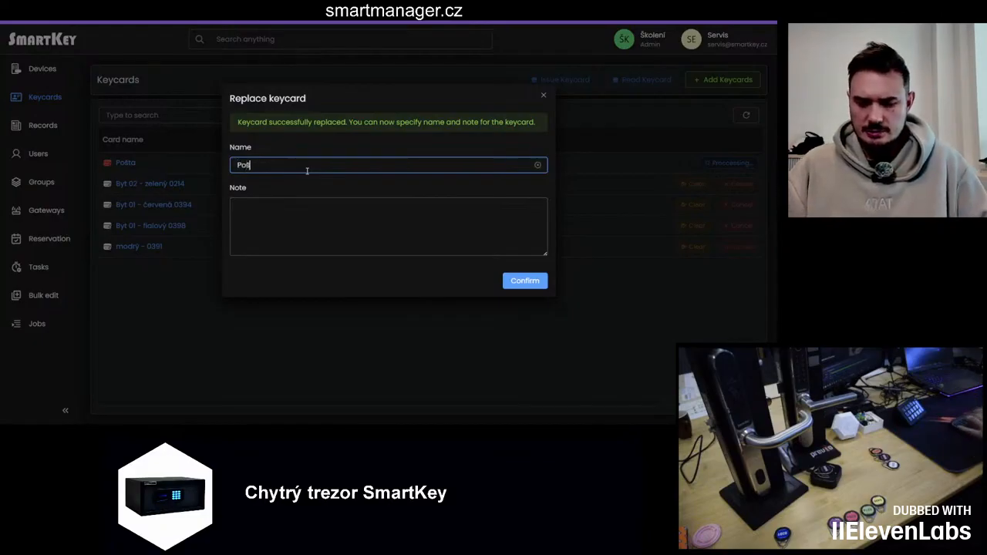
{"action": "left_click", "coordinate": [290, 202]}
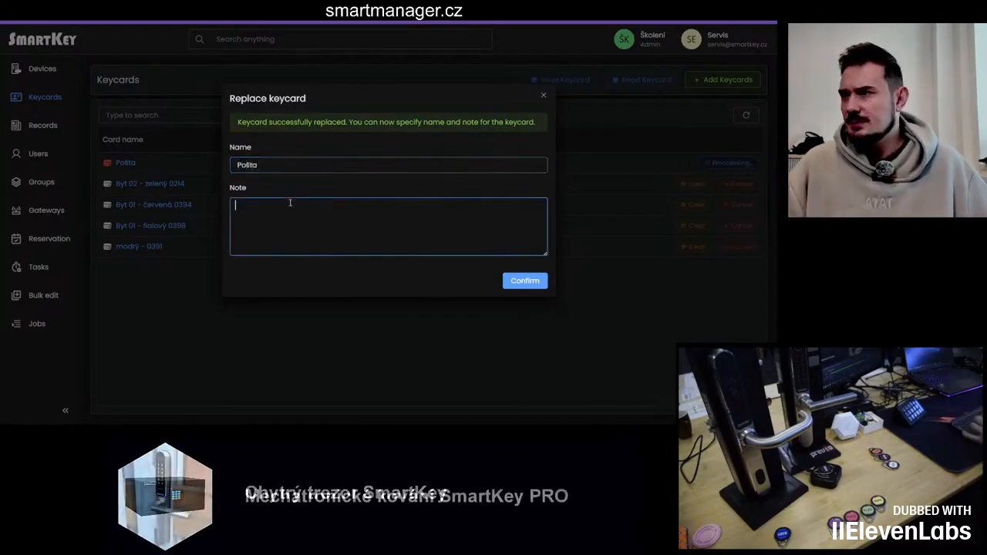
{"action": "type", "text": "404"}
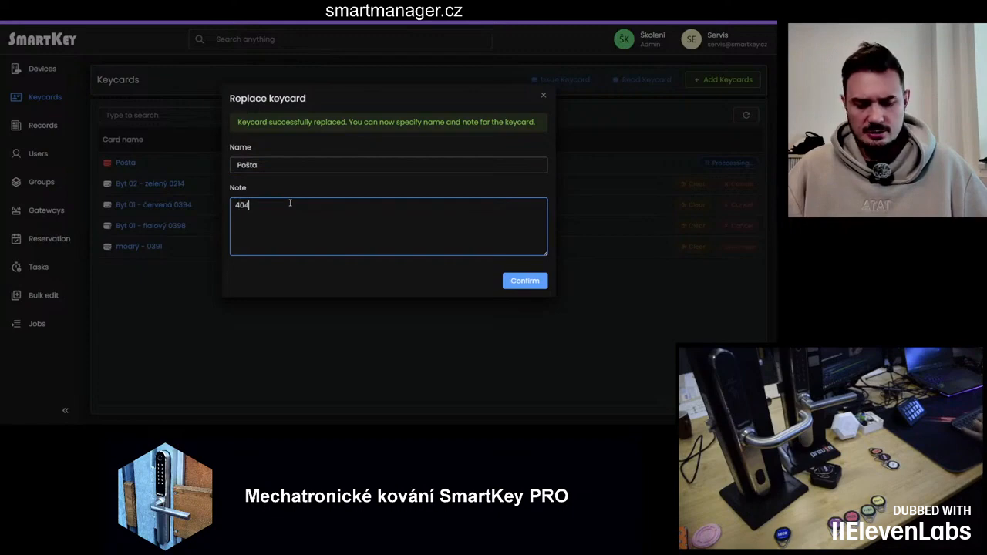
{"action": "type", "text": " hn"}
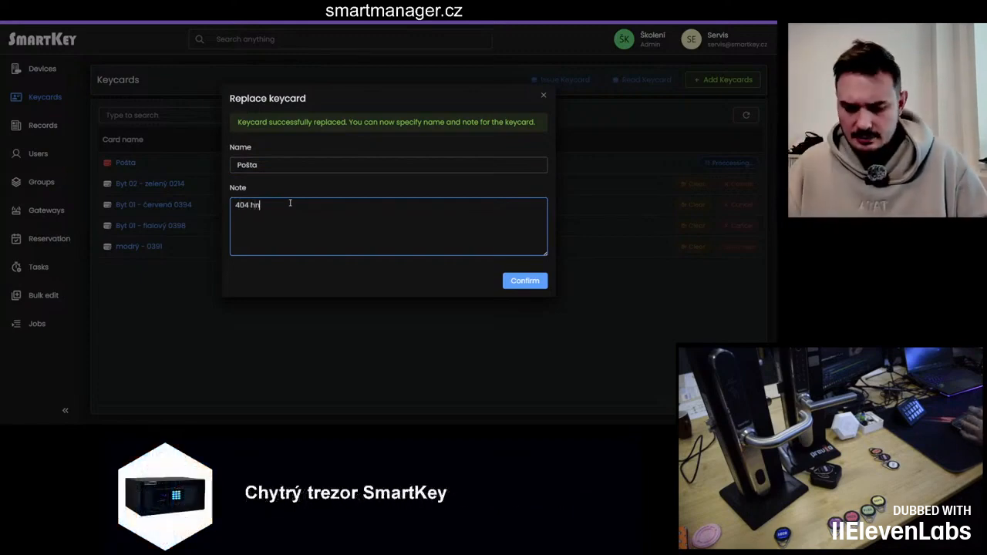
{"action": "type", "text": "ědý"}
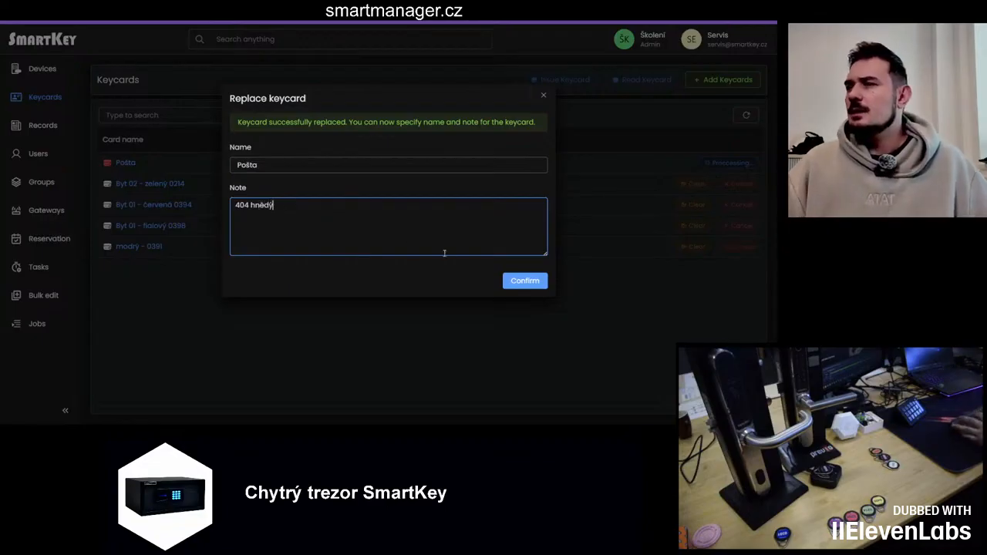
{"action": "left_click", "coordinate": [506, 281]}
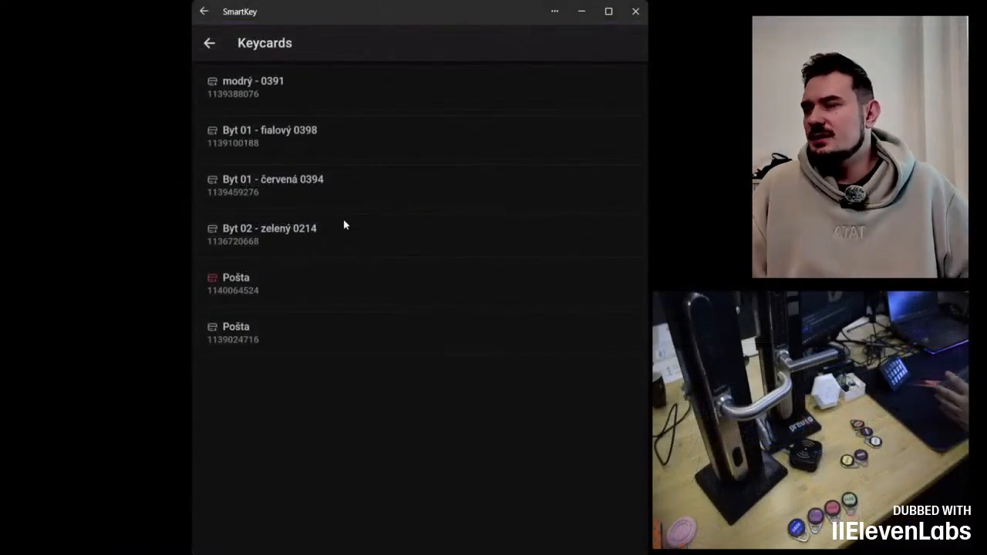
Step: In the SmartKey app, open the replacement Pošta keycard's details
{"action": "left_click", "coordinate": [269, 349]}
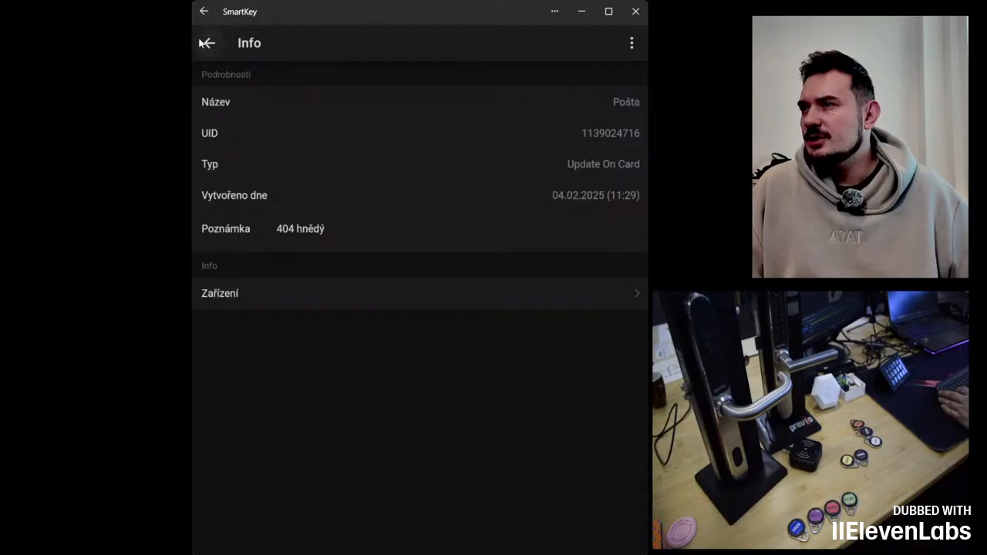
{"action": "left_click", "coordinate": [211, 44]}
{"action": "left_click", "coordinate": [214, 47]}
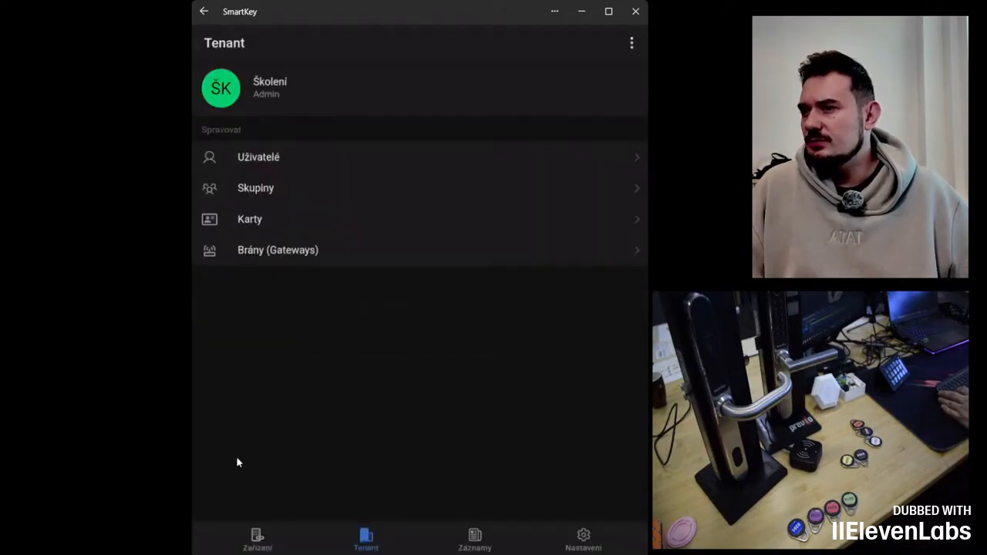
Step: Open the tenant's keycard list and cancel the modrý - 0391 keycard
{"action": "left_click", "coordinate": [259, 544]}
{"action": "left_click", "coordinate": [368, 544]}
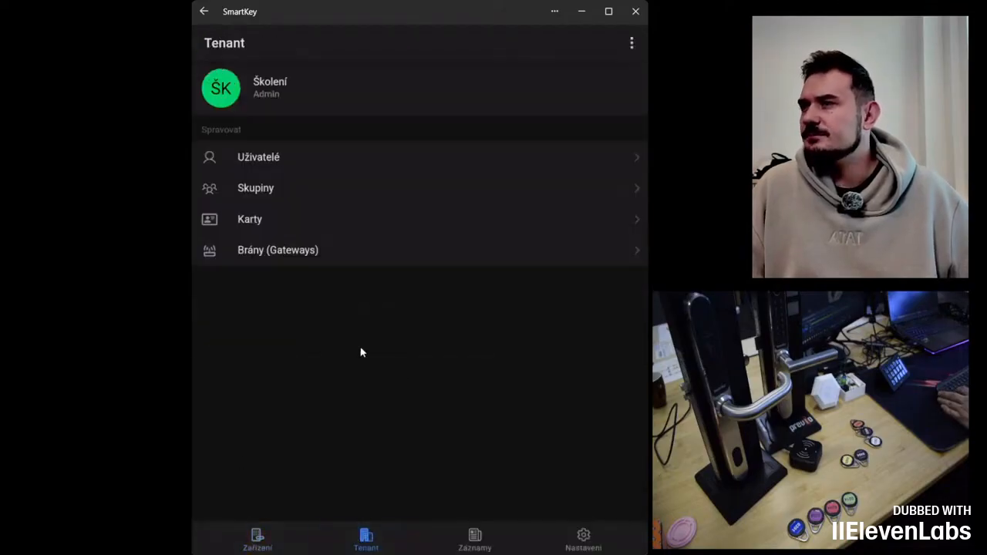
{"action": "left_click", "coordinate": [268, 227]}
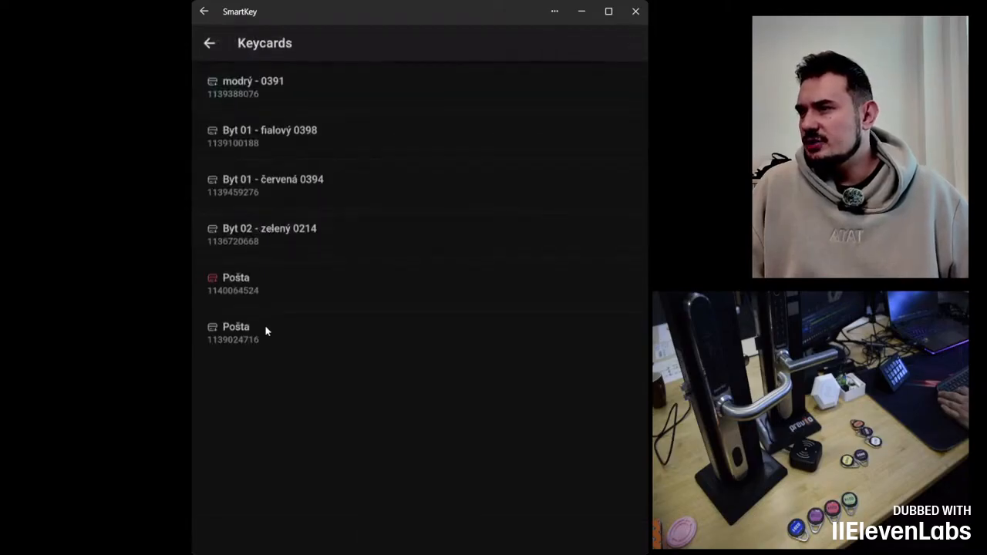
{"action": "left_click", "coordinate": [283, 87]}
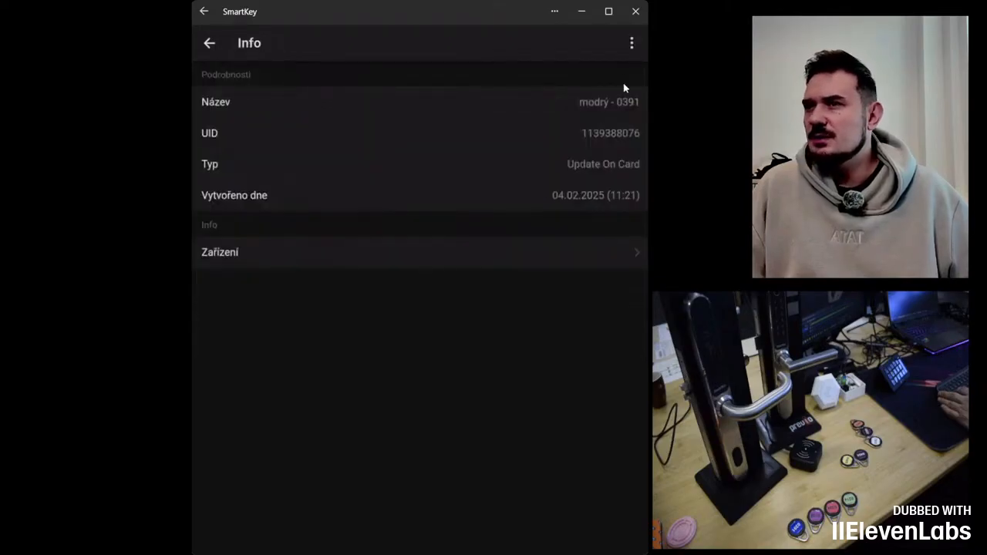
{"action": "left_click", "coordinate": [632, 45]}
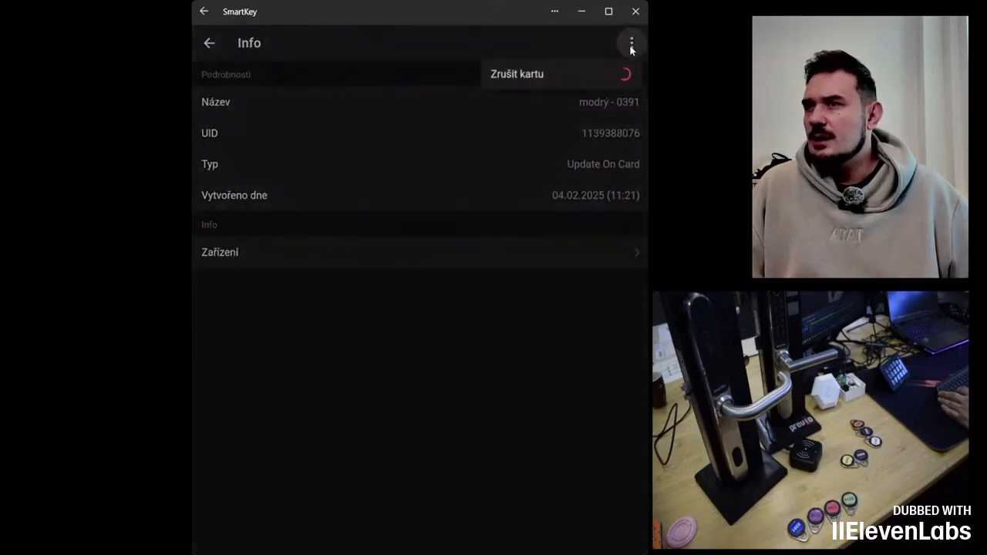
{"action": "left_click", "coordinate": [539, 77]}
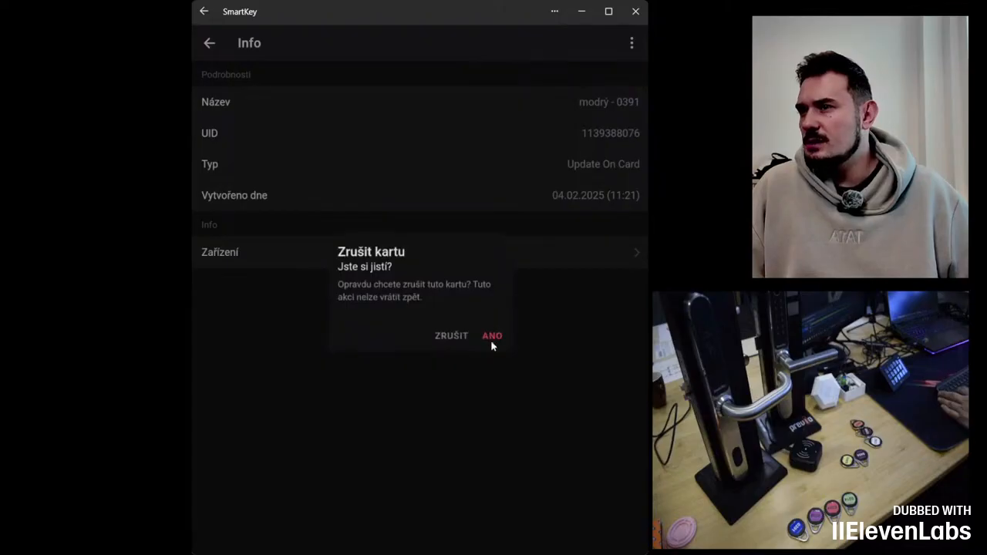
{"action": "left_click", "coordinate": [492, 336]}
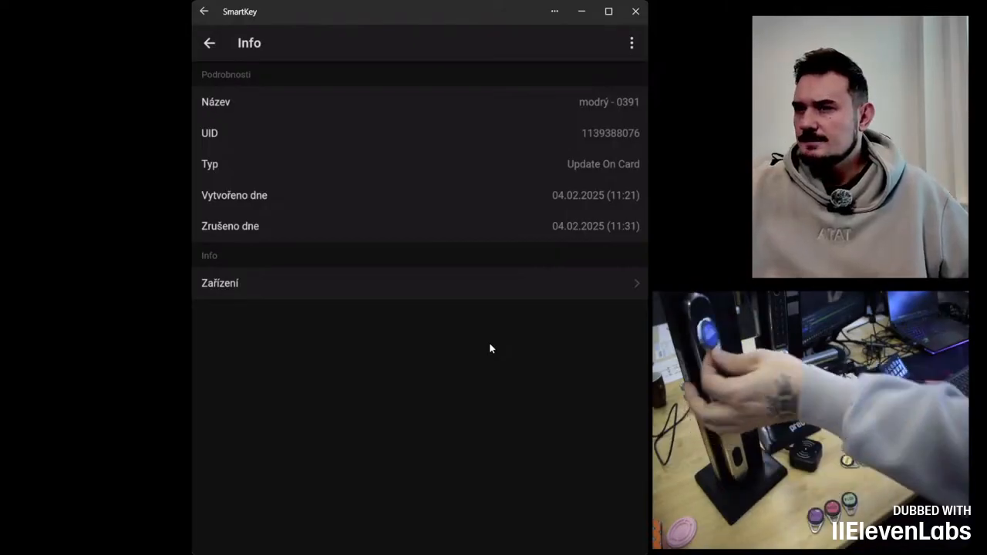
Step: Delete the cancelled modrý - 0391 keycard from the Hlavní vchod lock's card list
{"action": "left_click", "coordinate": [633, 43]}
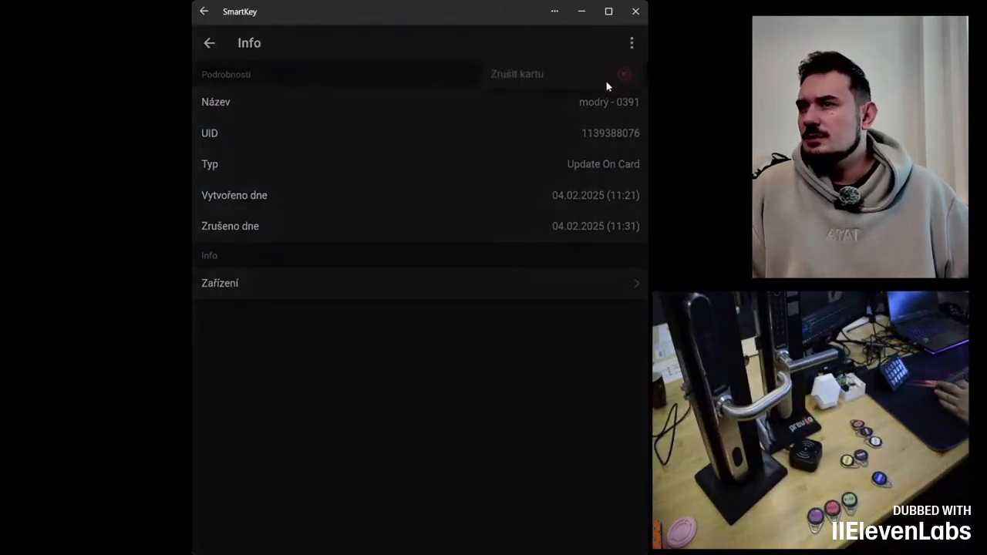
{"action": "left_click", "coordinate": [426, 72]}
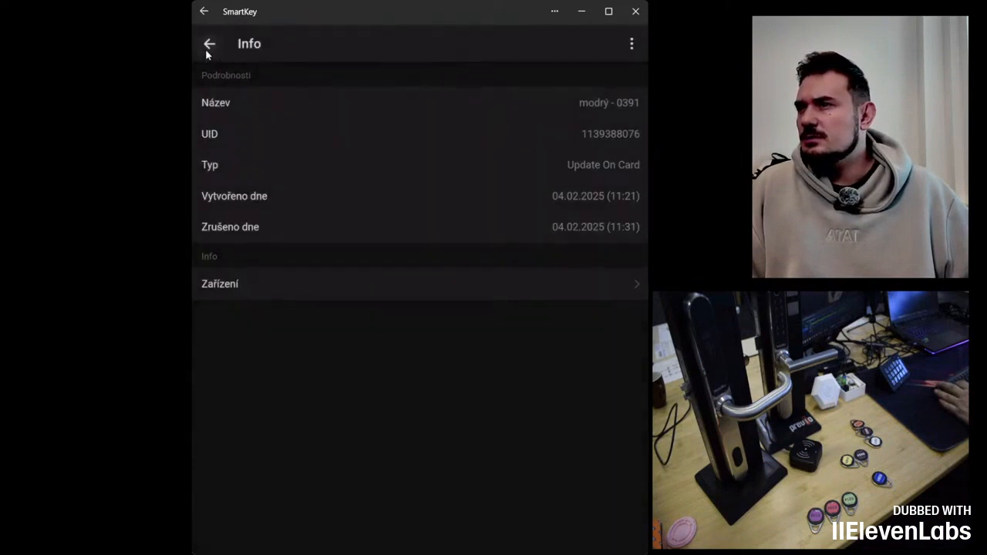
{"action": "left_click", "coordinate": [206, 48]}
{"action": "left_click", "coordinate": [208, 47]}
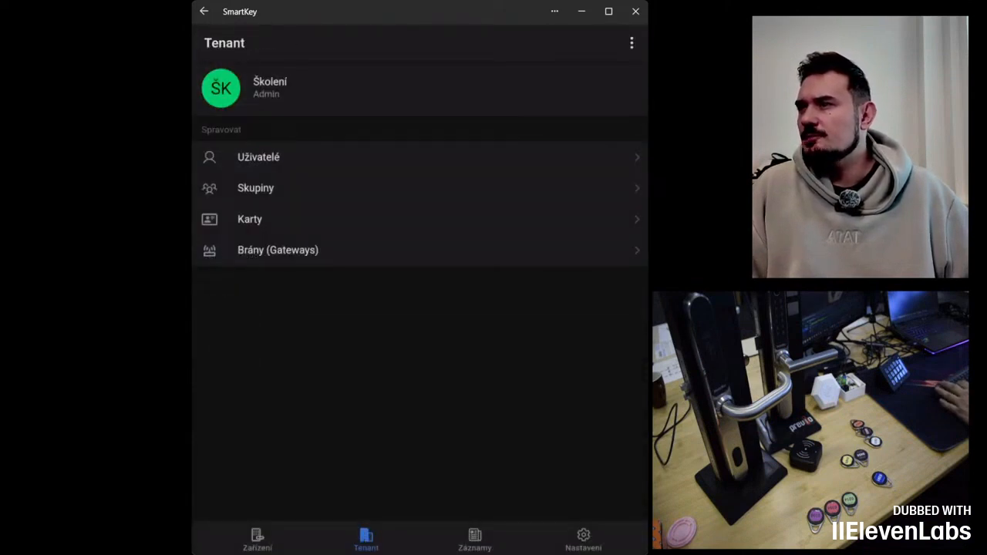
{"action": "left_click", "coordinate": [204, 12]}
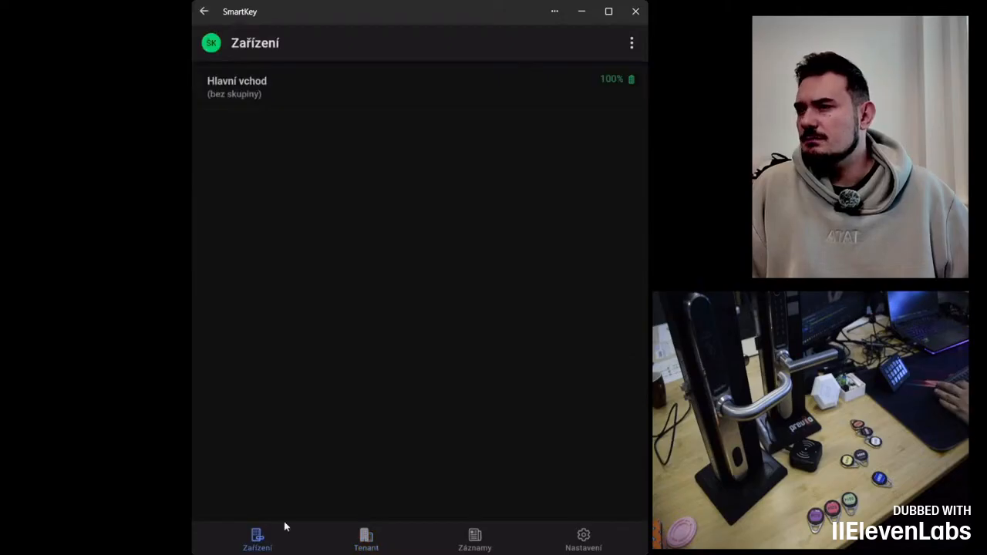
{"action": "left_click", "coordinate": [265, 88]}
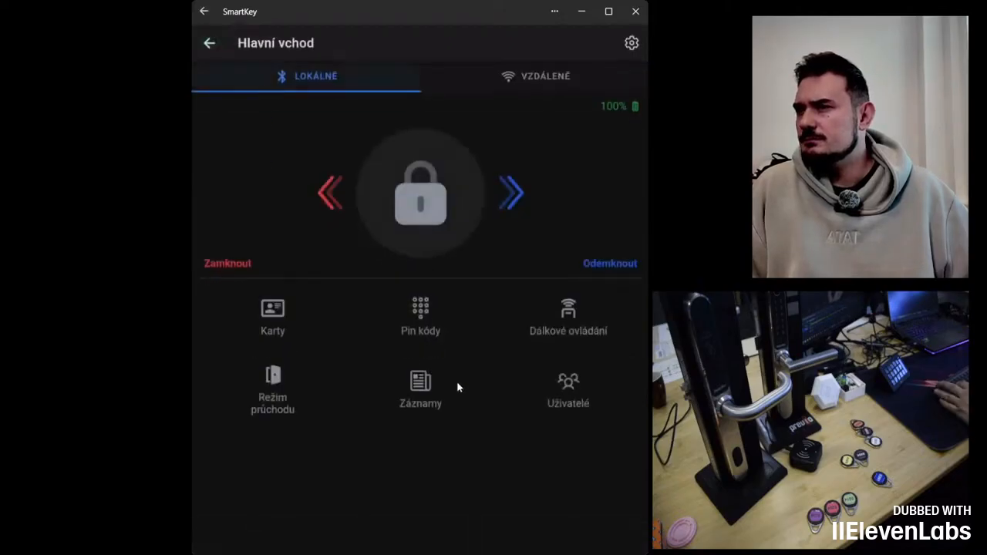
{"action": "left_click", "coordinate": [293, 330]}
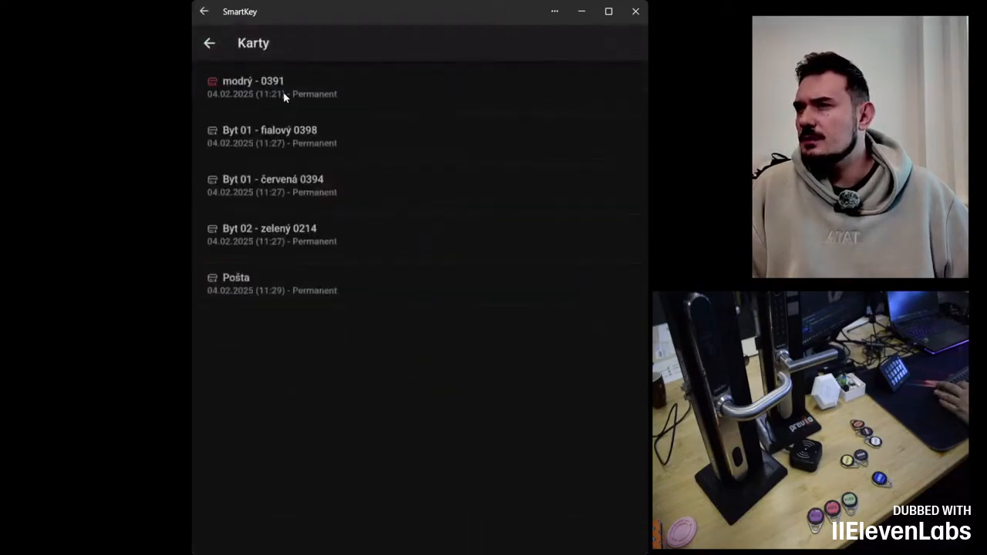
{"action": "left_click", "coordinate": [283, 95]}
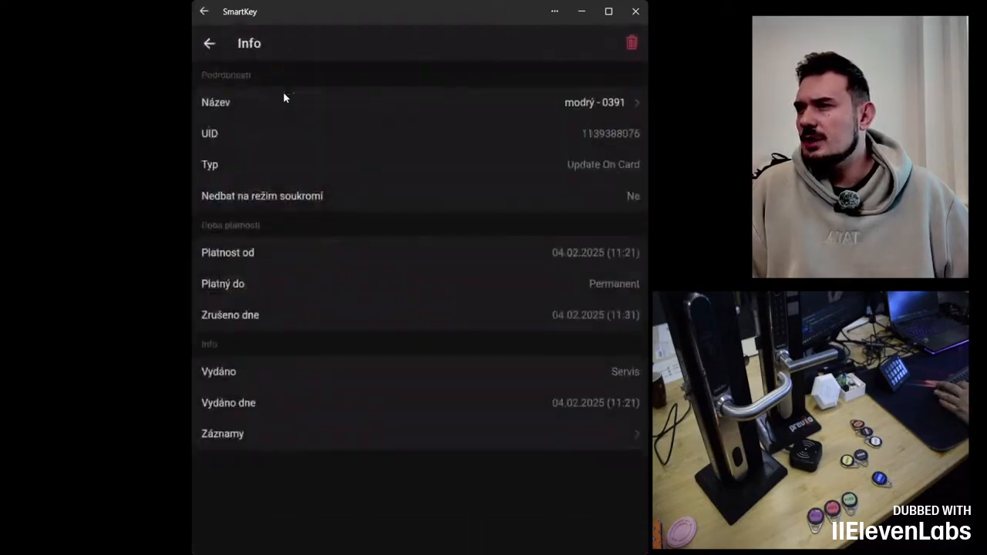
{"action": "left_click", "coordinate": [631, 44]}
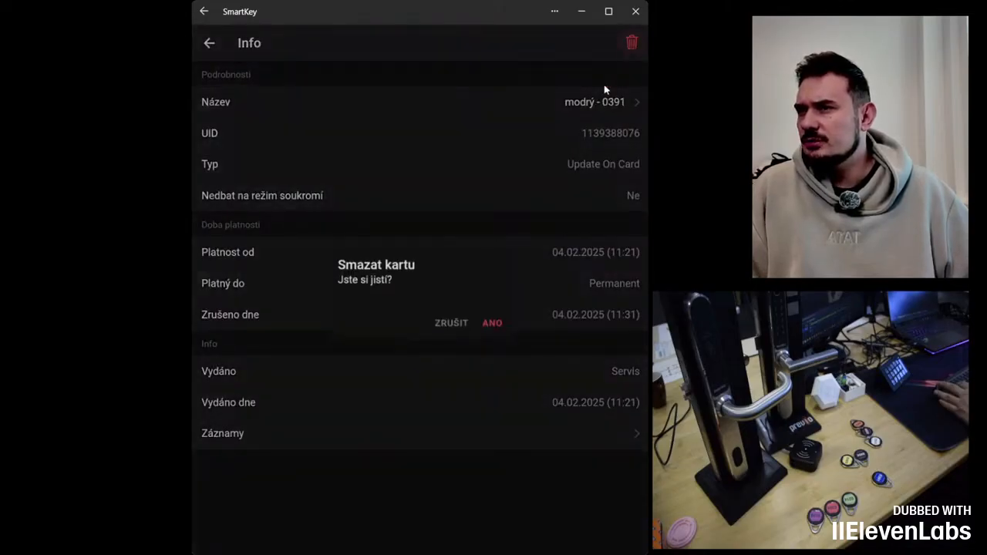
{"action": "left_click", "coordinate": [492, 323]}
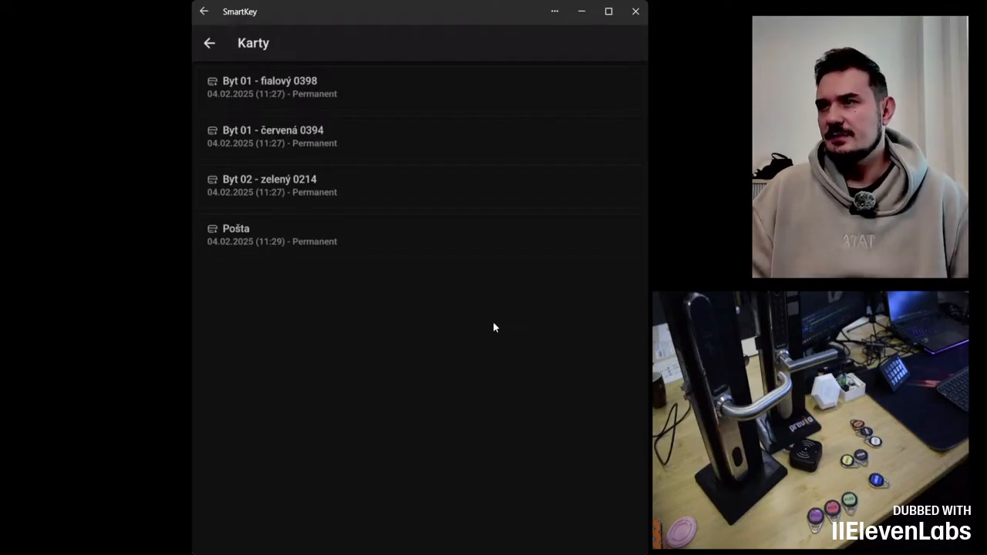
Step: Compare the tenant's keycard list with the Hlavní vchod lock's card list
{"action": "left_click", "coordinate": [209, 43]}
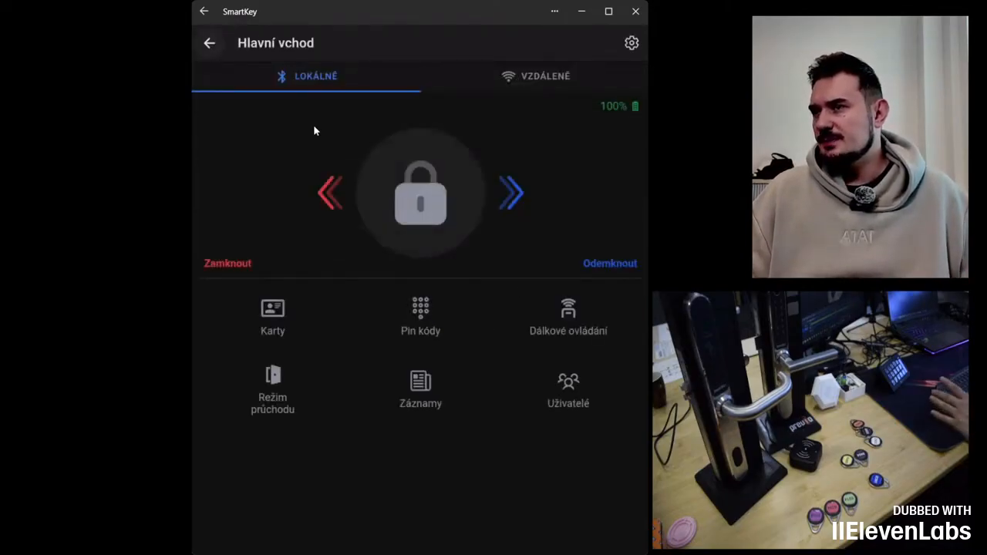
{"action": "left_click", "coordinate": [208, 44]}
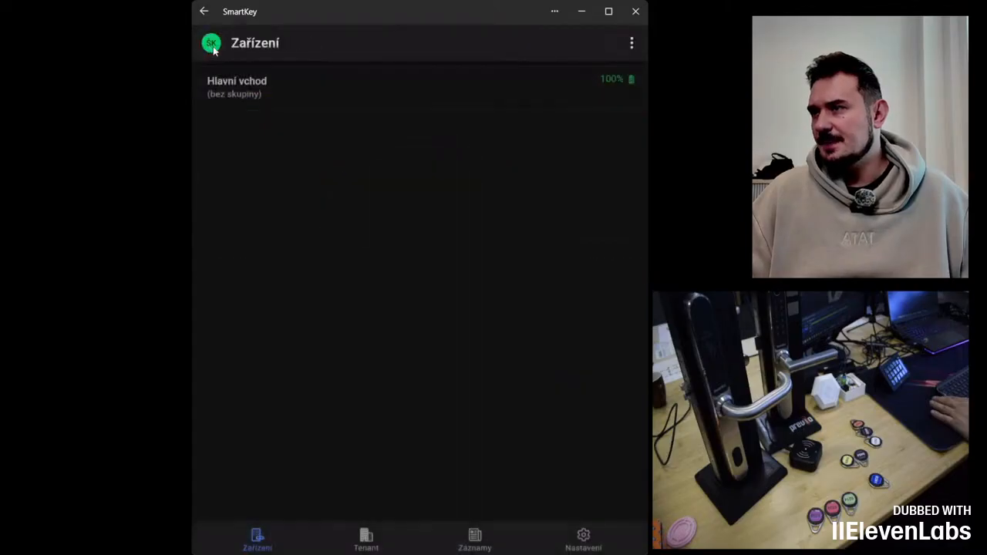
{"action": "left_click", "coordinate": [475, 538]}
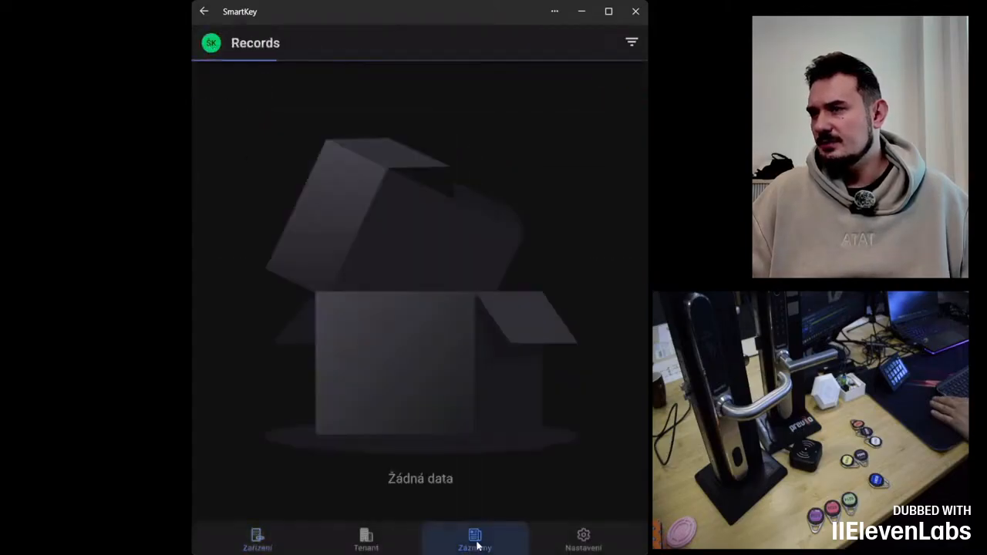
{"action": "left_click", "coordinate": [266, 544]}
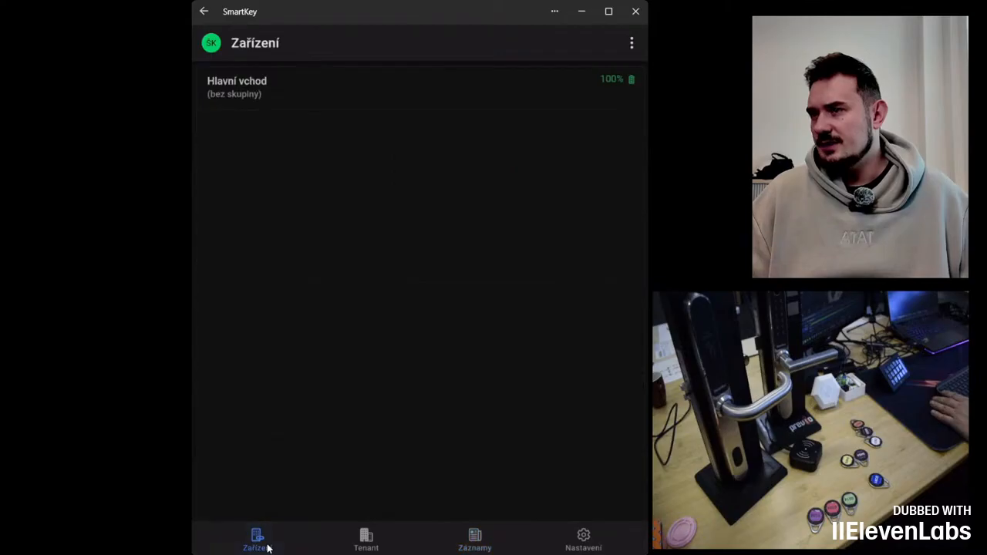
{"action": "left_click", "coordinate": [373, 546]}
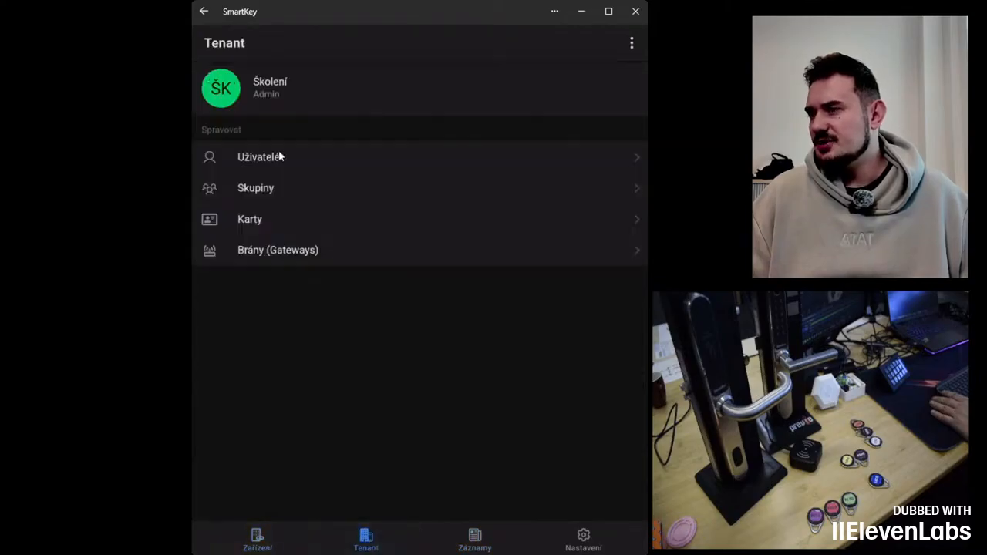
{"action": "left_click", "coordinate": [266, 224]}
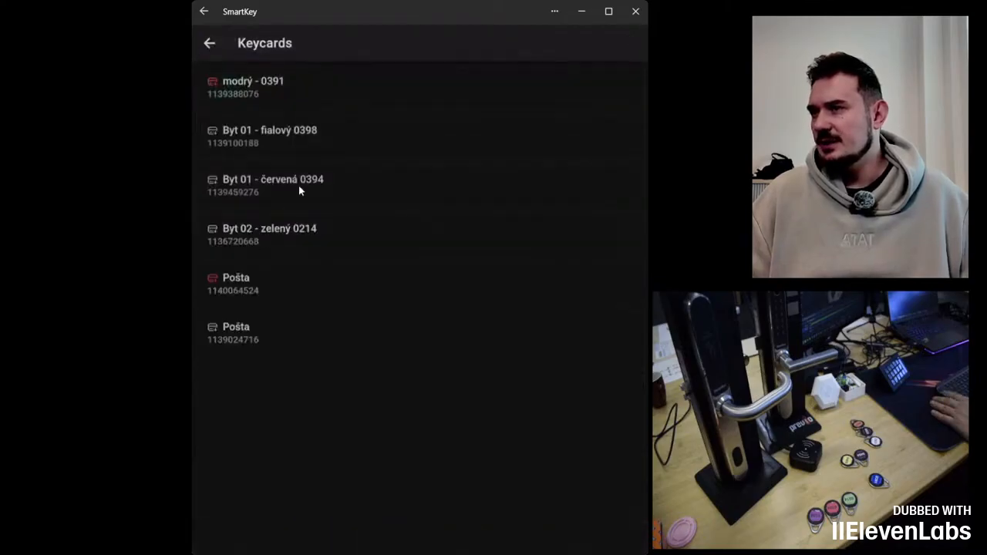
{"action": "left_click", "coordinate": [210, 44]}
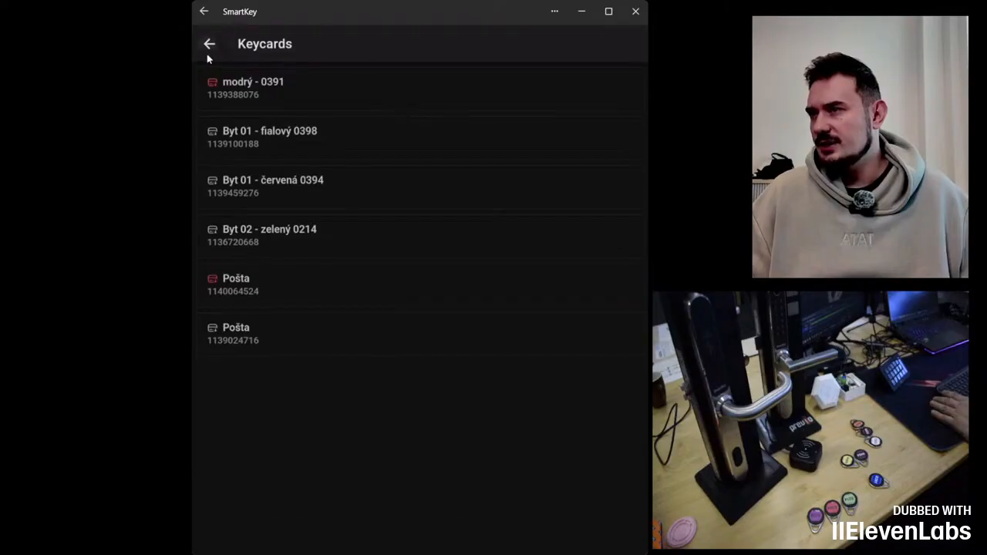
{"action": "left_click", "coordinate": [258, 543]}
{"action": "left_click", "coordinate": [309, 89]}
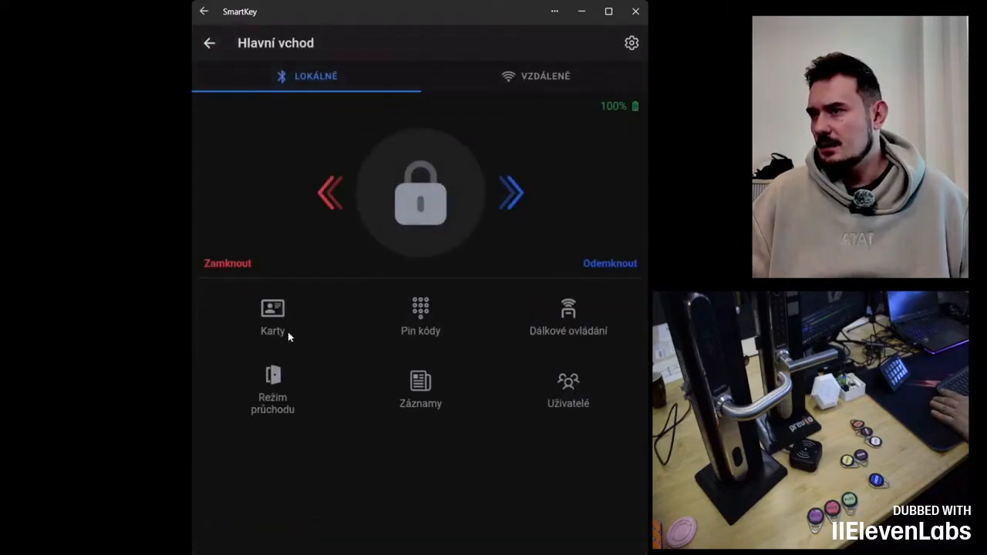
{"action": "left_click", "coordinate": [287, 332]}
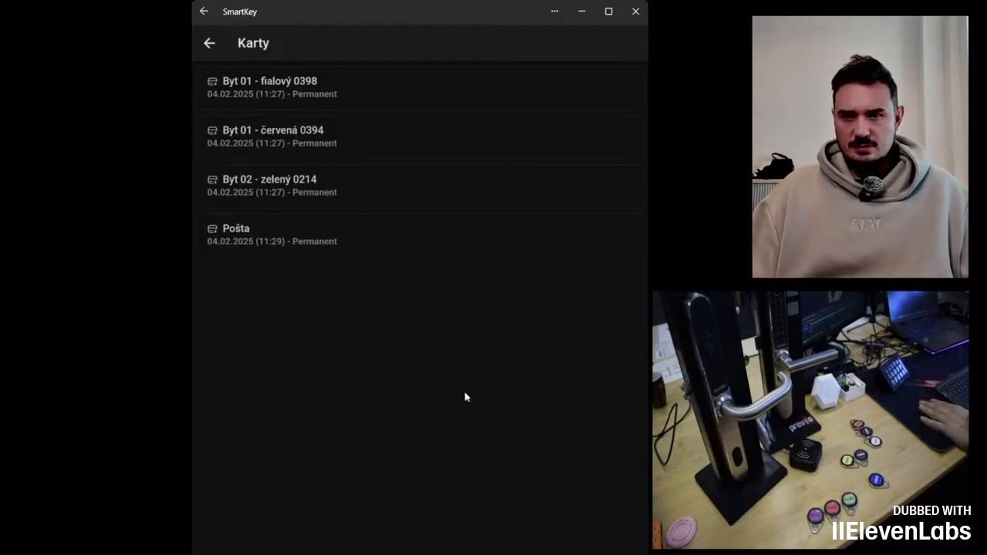
{"action": "left_click", "coordinate": [209, 44]}
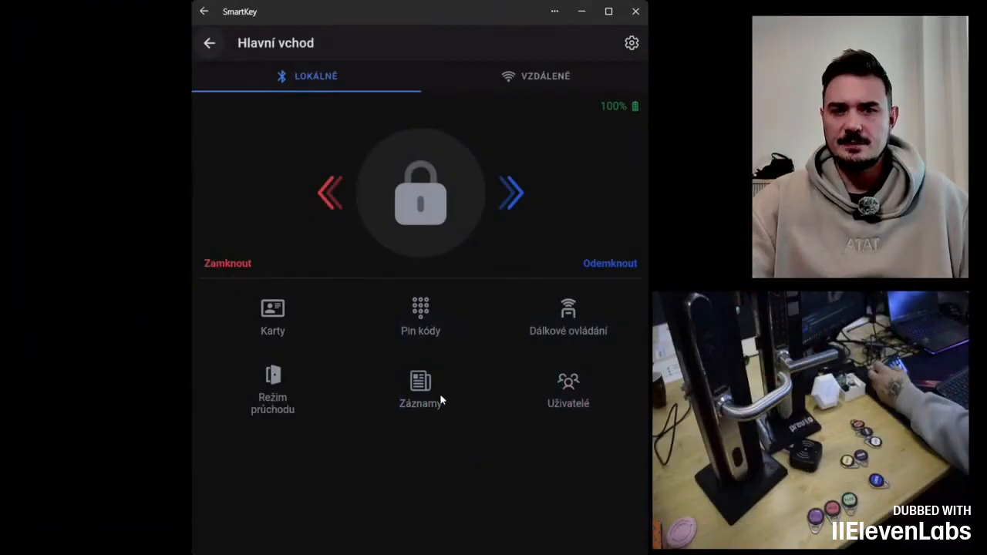
Step: Examine the Hlavní vchod lock's access records and its device settings
{"action": "left_click", "coordinate": [404, 385]}
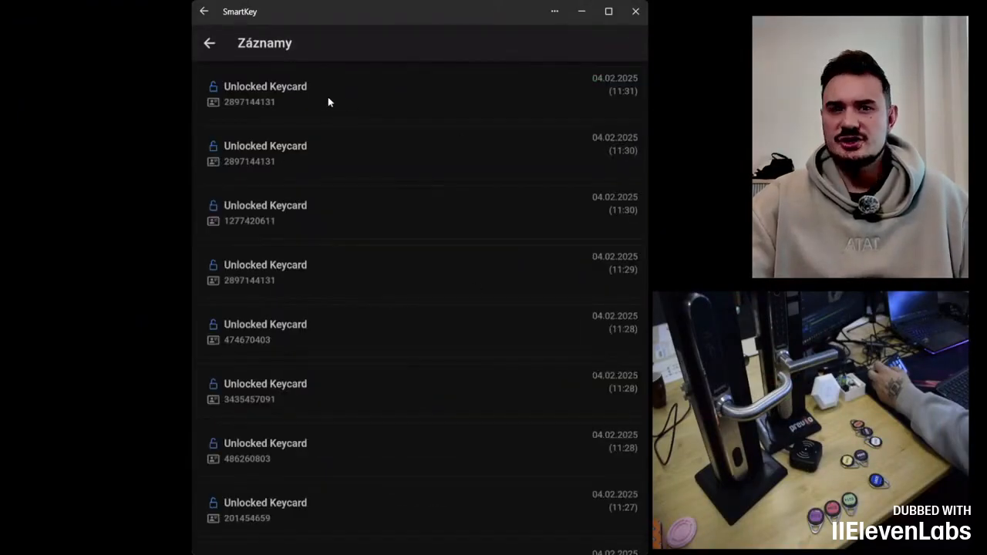
{"action": "left_click", "coordinate": [210, 44]}
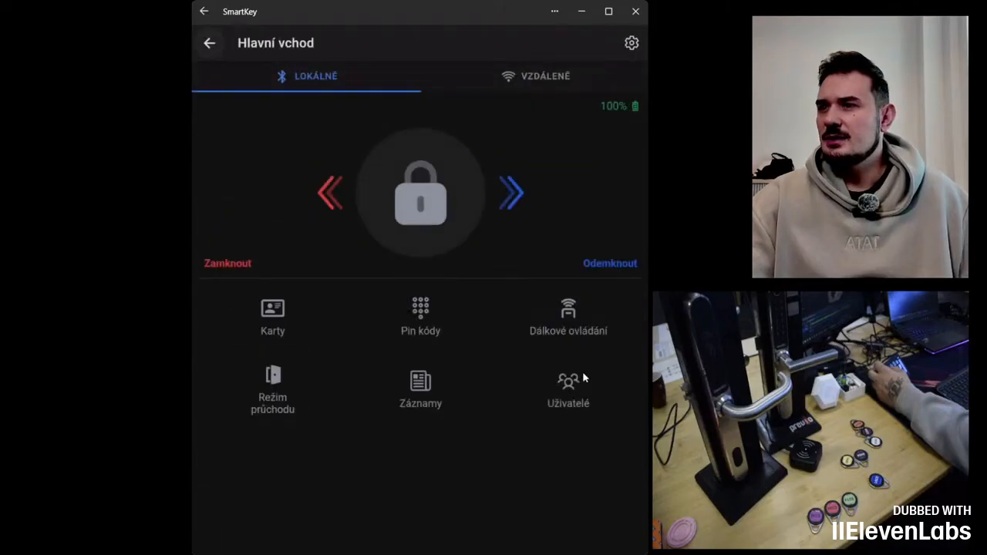
{"action": "left_click", "coordinate": [631, 44]}
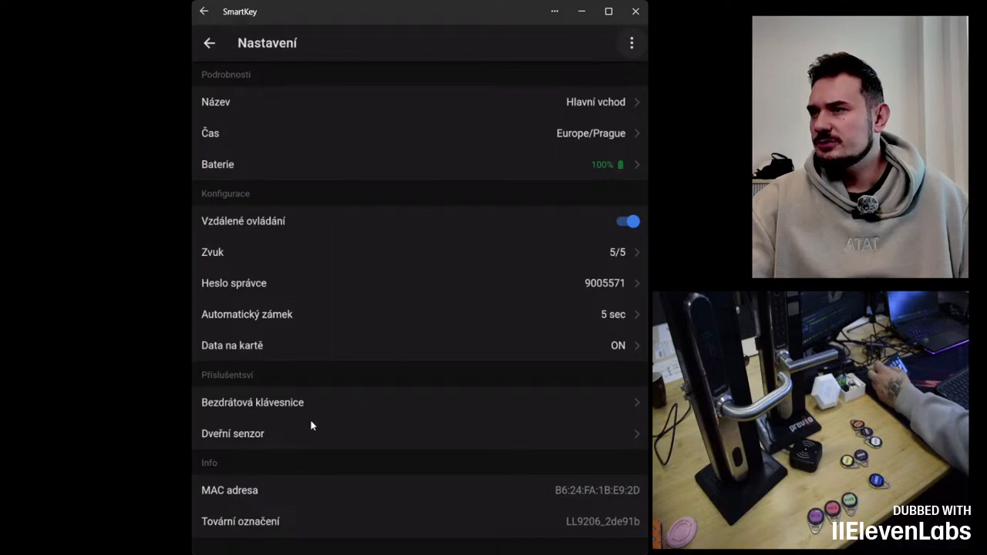
{"action": "left_click", "coordinate": [209, 43]}
{"action": "left_click", "coordinate": [426, 394]}
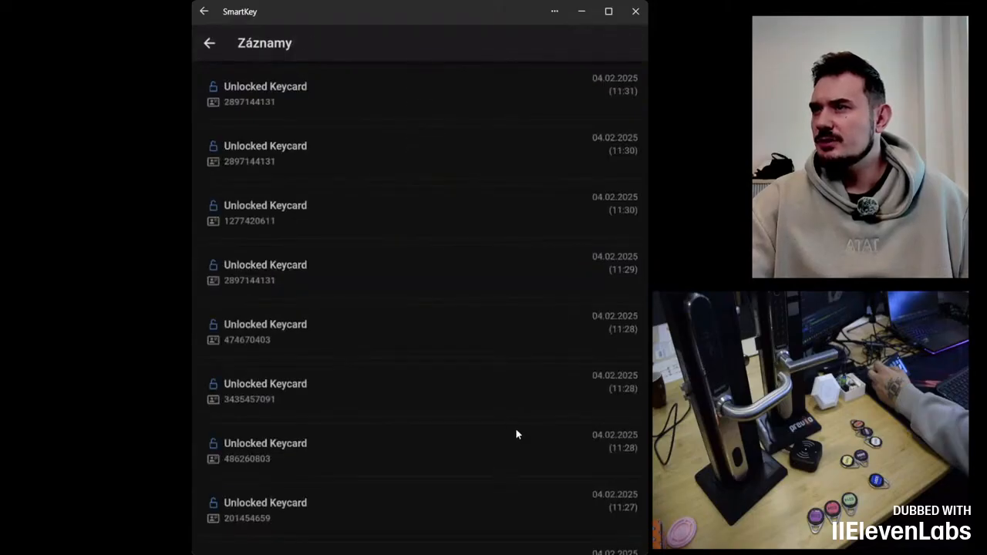
{"action": "scroll", "coordinate": [518, 435], "scroll_direction": "down", "scroll_amount": 3}
{"action": "scroll", "coordinate": [518, 435], "scroll_direction": "up", "scroll_amount": 3}
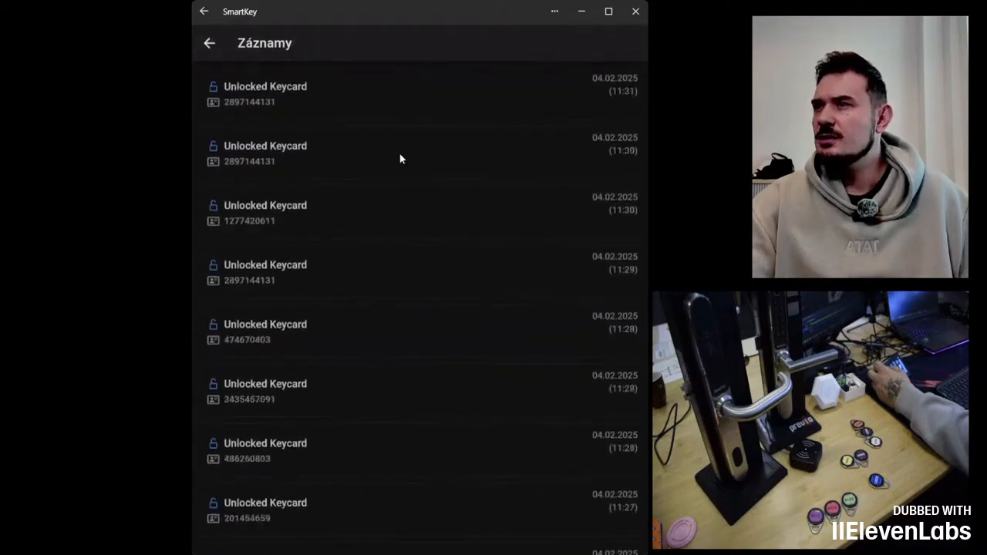
{"action": "left_click_drag", "start_coordinate": [331, 120], "coordinate": [346, 397]}
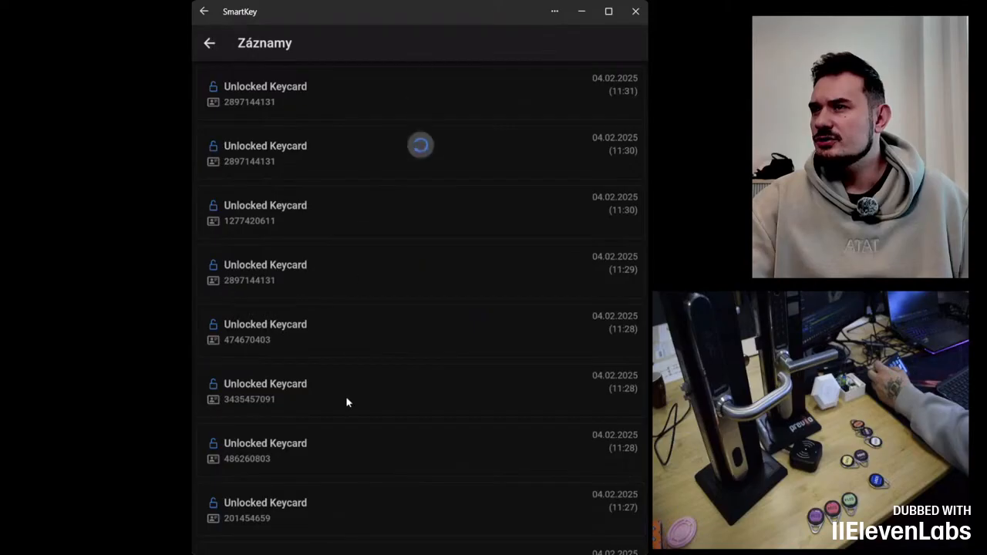
{"action": "left_click", "coordinate": [210, 44]}
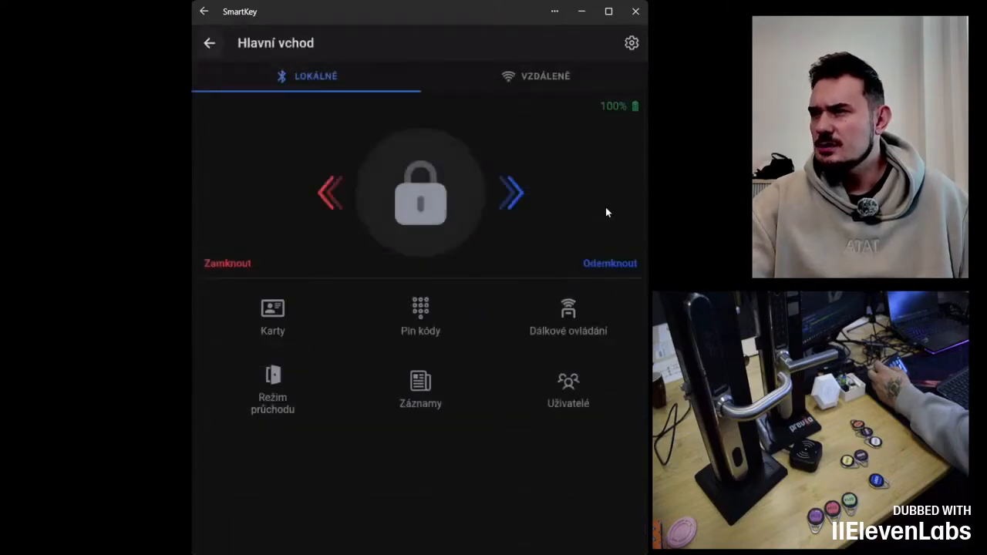
Step: Examine the tenant-wide access records and their filter options
{"action": "left_click", "coordinate": [629, 47]}
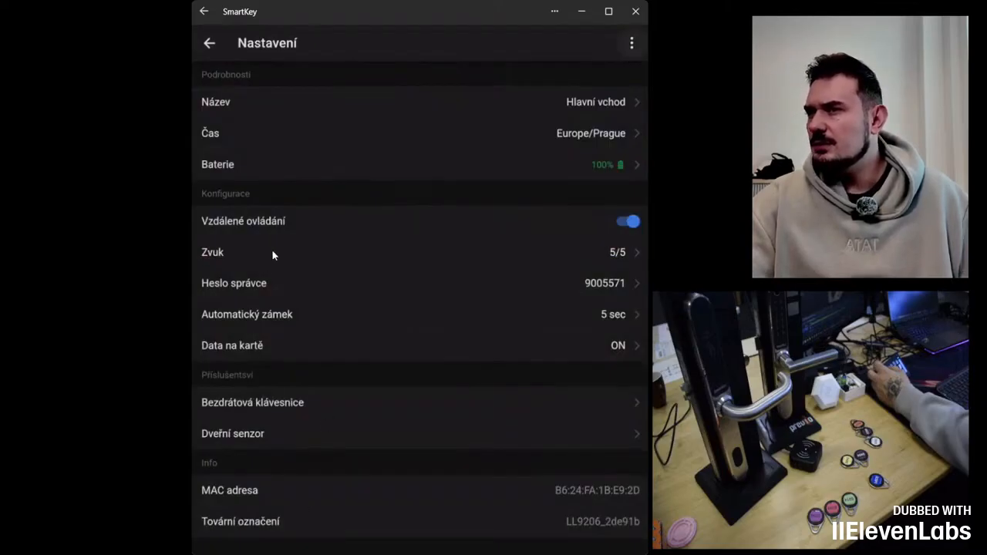
{"action": "left_click", "coordinate": [209, 43]}
{"action": "left_click", "coordinate": [213, 44]}
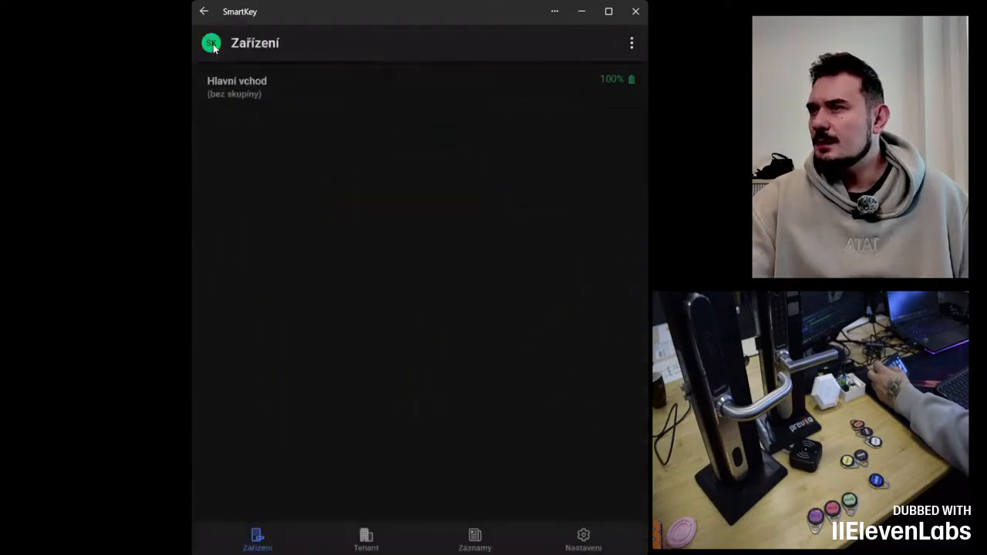
{"action": "left_click", "coordinate": [476, 537]}
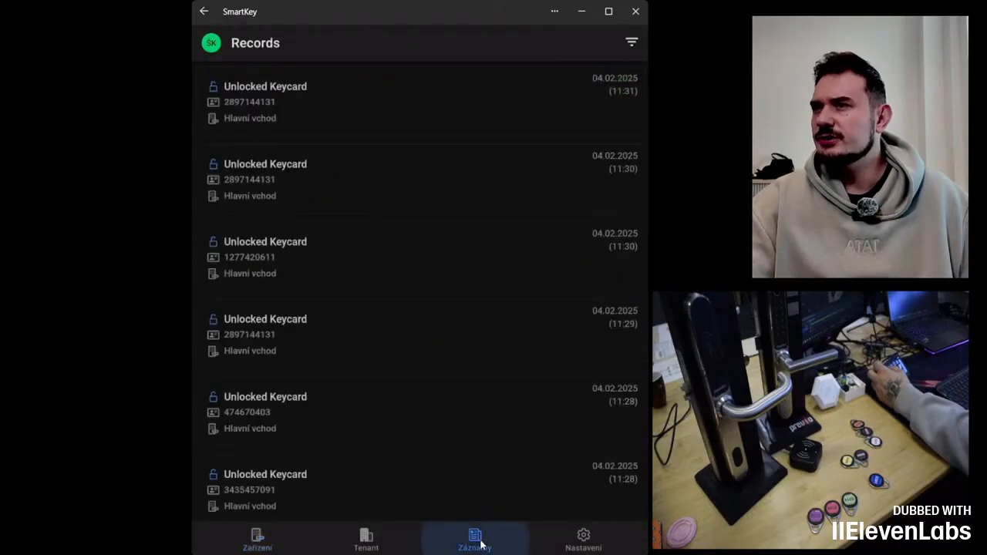
{"action": "left_click", "coordinate": [630, 45]}
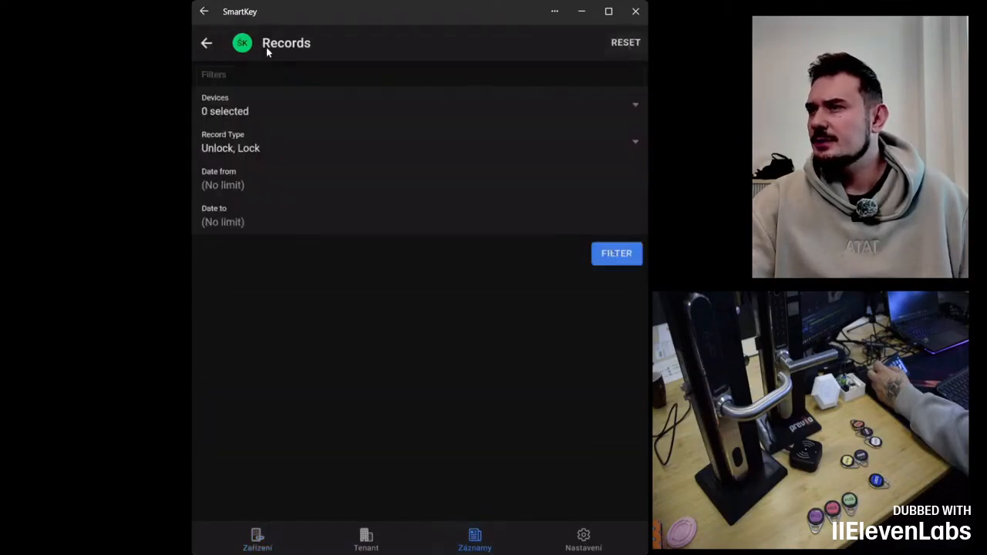
{"action": "left_click", "coordinate": [206, 44]}
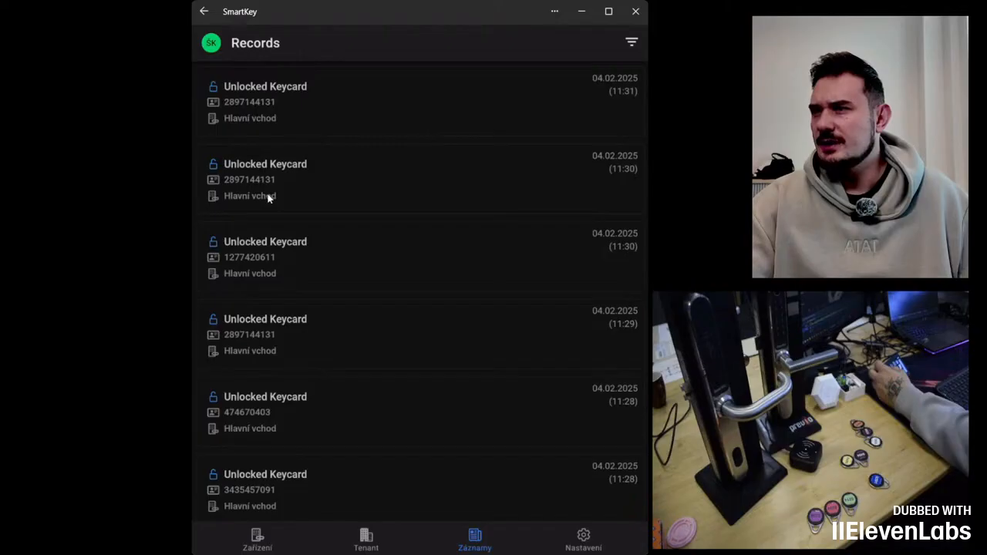
Step: Open the Hlavní vchod lock's access records again and scroll through them
{"action": "left_click", "coordinate": [203, 11]}
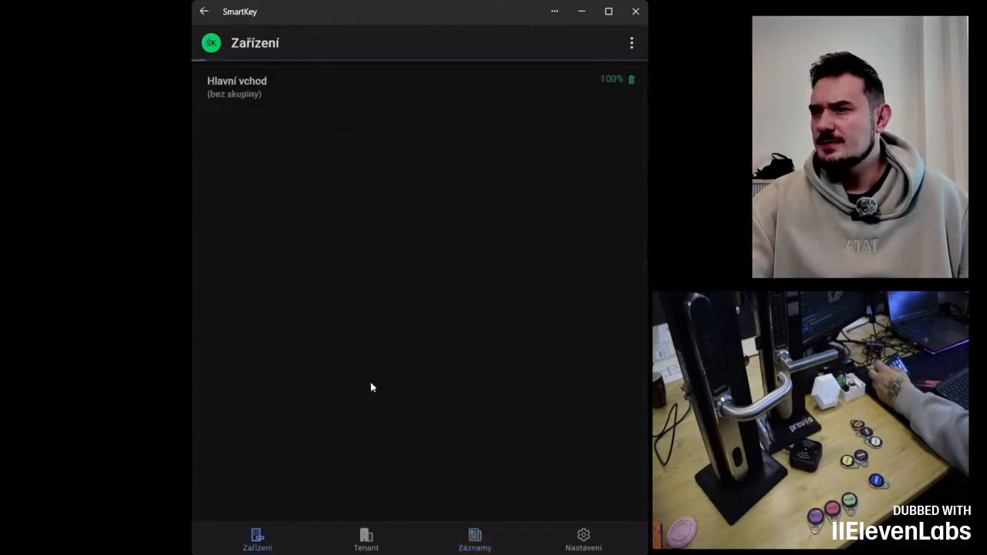
{"action": "left_click", "coordinate": [232, 80]}
{"action": "left_click", "coordinate": [428, 405]}
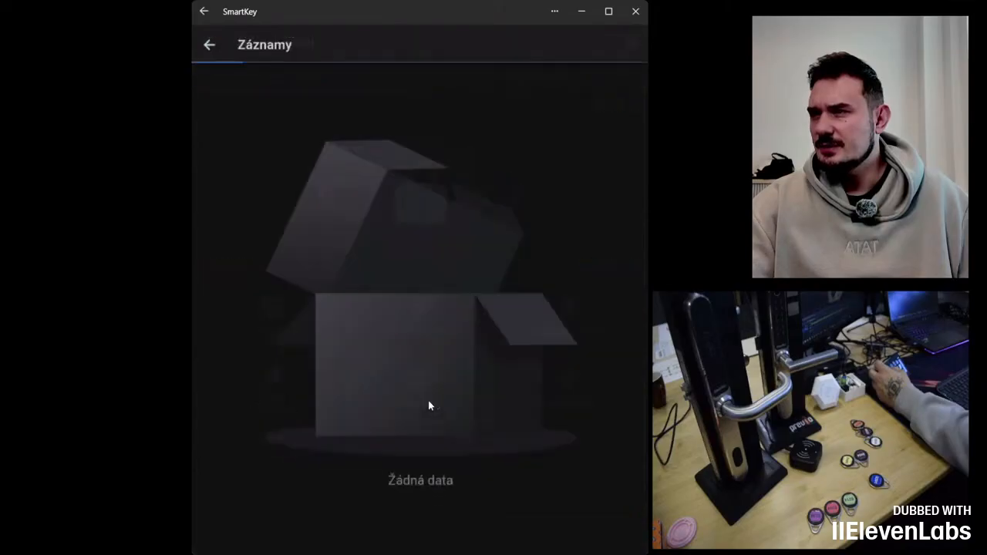
{"action": "scroll", "coordinate": [319, 455], "scroll_direction": "down", "scroll_amount": 5}
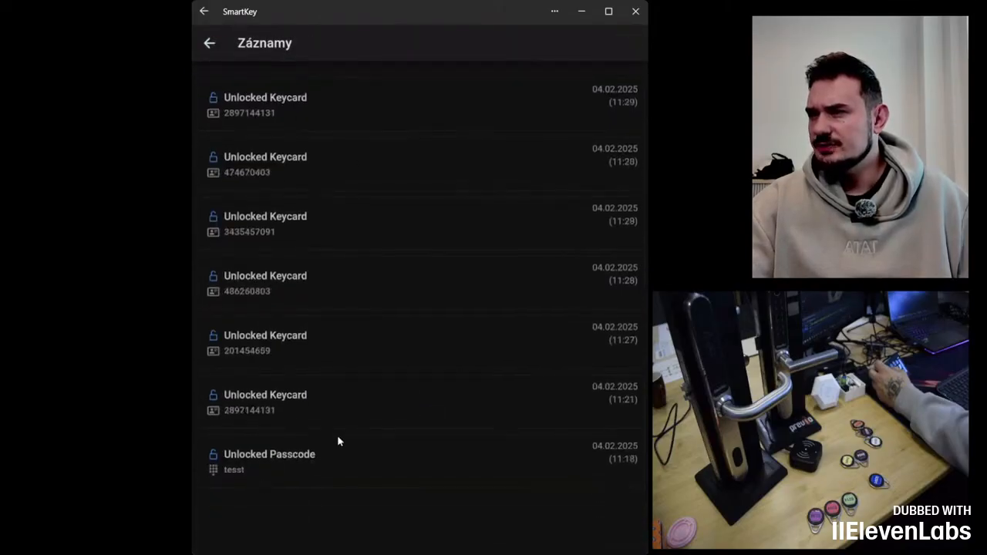
{"action": "scroll", "coordinate": [346, 434], "scroll_direction": "up", "scroll_amount": 5}
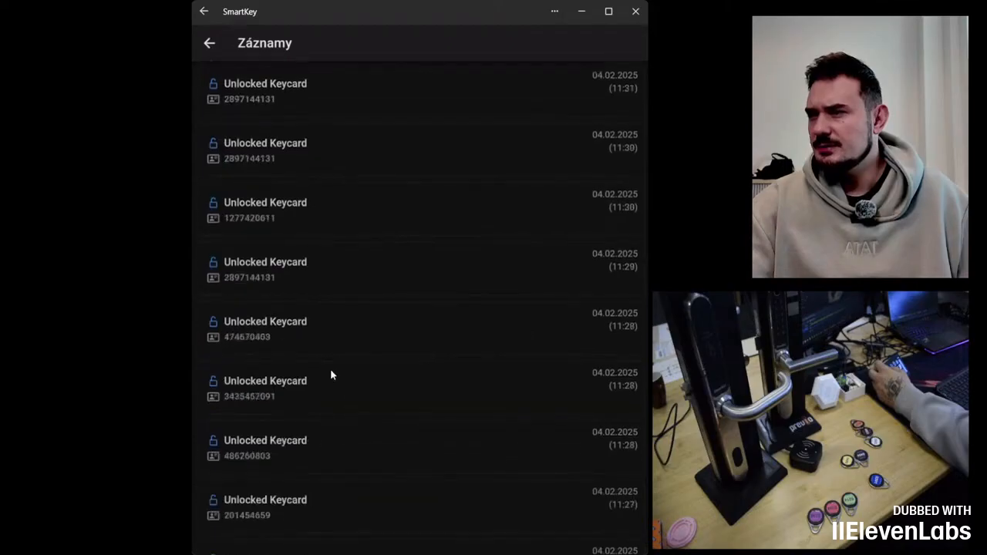
Step: Leave the Hlavní vchod lock's records and browse the tenant-wide access records list
{"action": "left_click", "coordinate": [213, 43]}
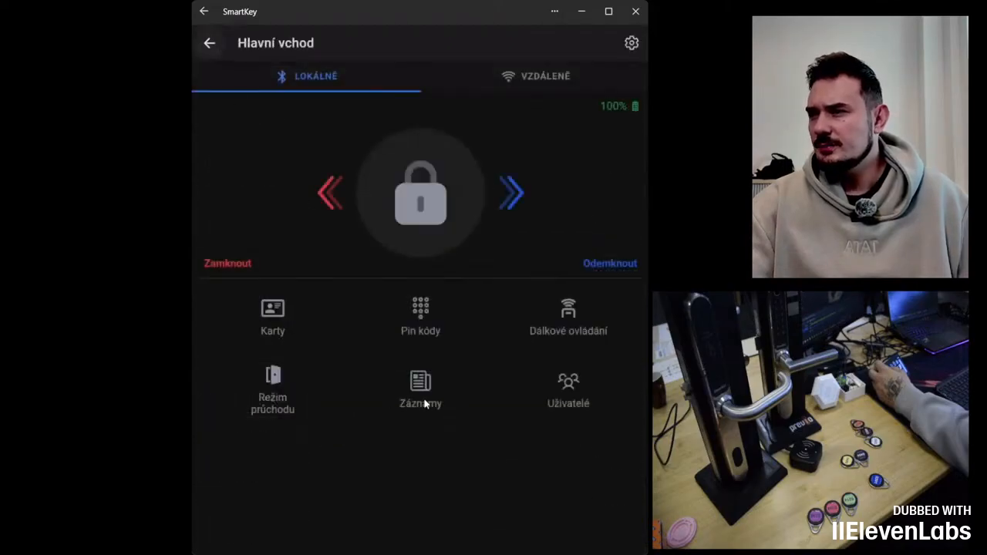
{"action": "left_click", "coordinate": [424, 403]}
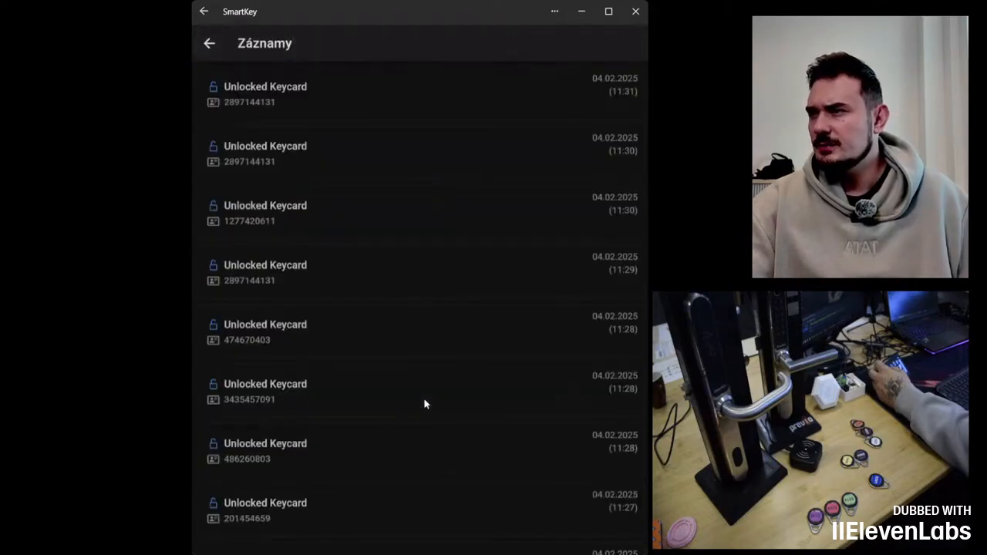
{"action": "left_click", "coordinate": [207, 48]}
{"action": "left_click", "coordinate": [207, 48]}
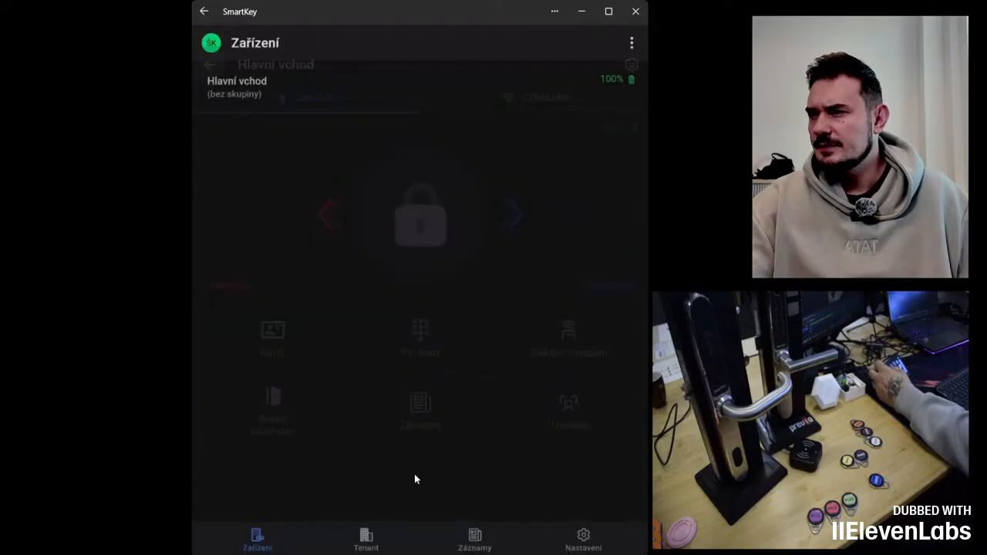
{"action": "left_click", "coordinate": [486, 535]}
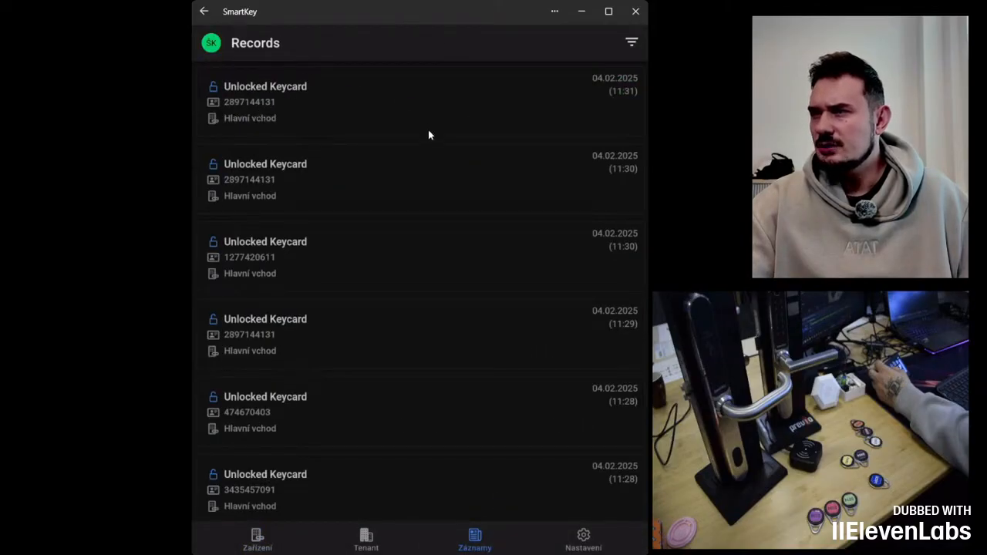
{"action": "scroll", "coordinate": [429, 181], "scroll_direction": "down", "scroll_amount": 3}
{"action": "scroll", "coordinate": [430, 179], "scroll_direction": "up", "scroll_amount": 3}
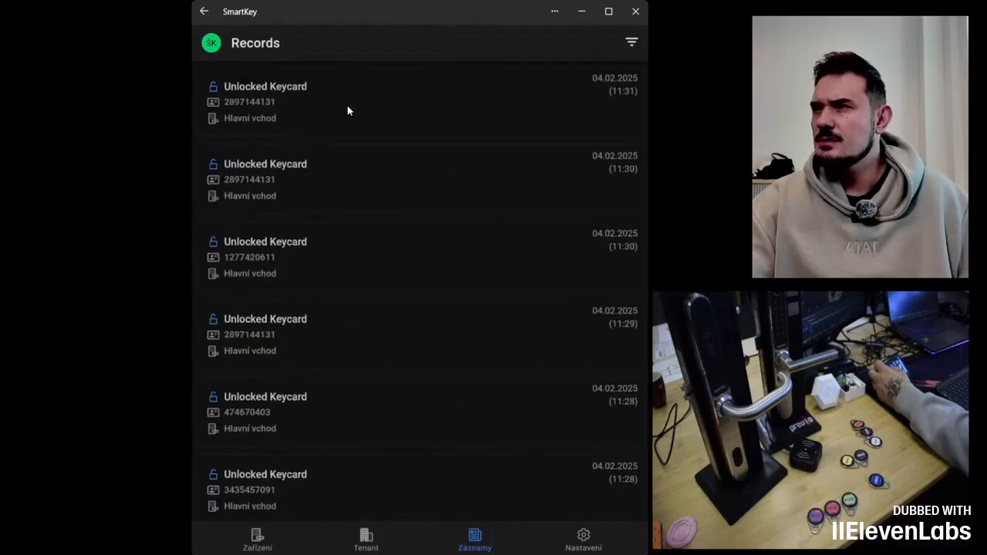
Step: Browse the tenant management section and return to the device list
{"action": "left_click", "coordinate": [205, 11]}
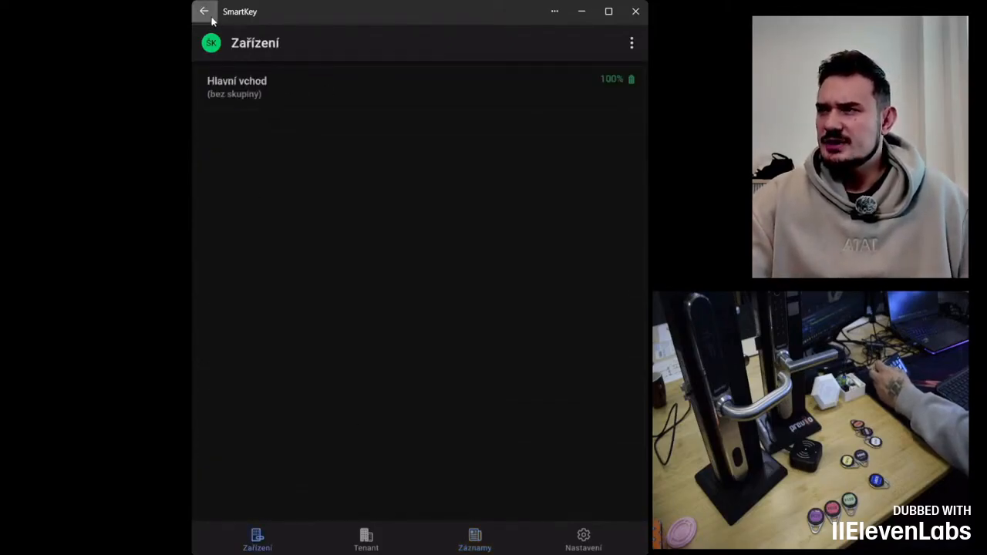
{"action": "left_click", "coordinate": [366, 541]}
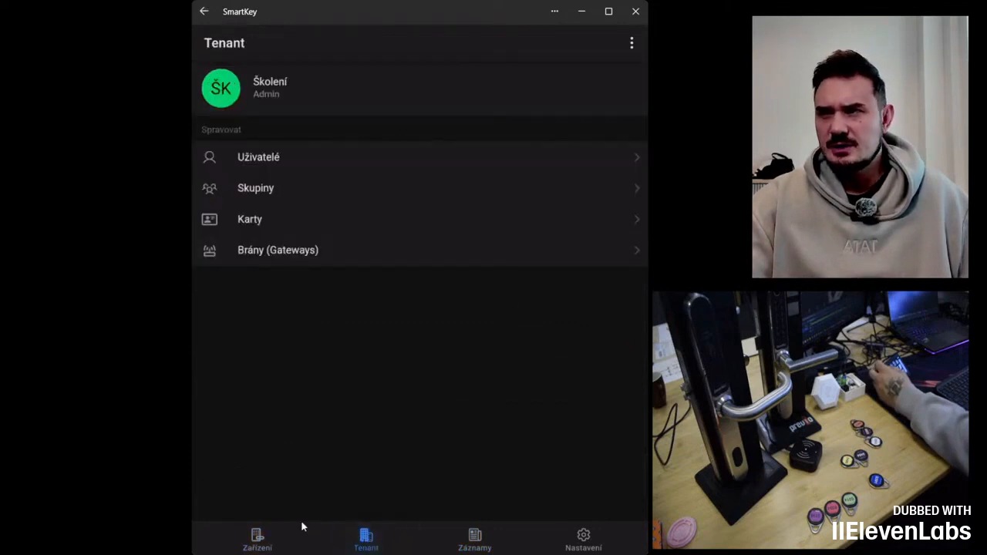
{"action": "left_click", "coordinate": [259, 539]}
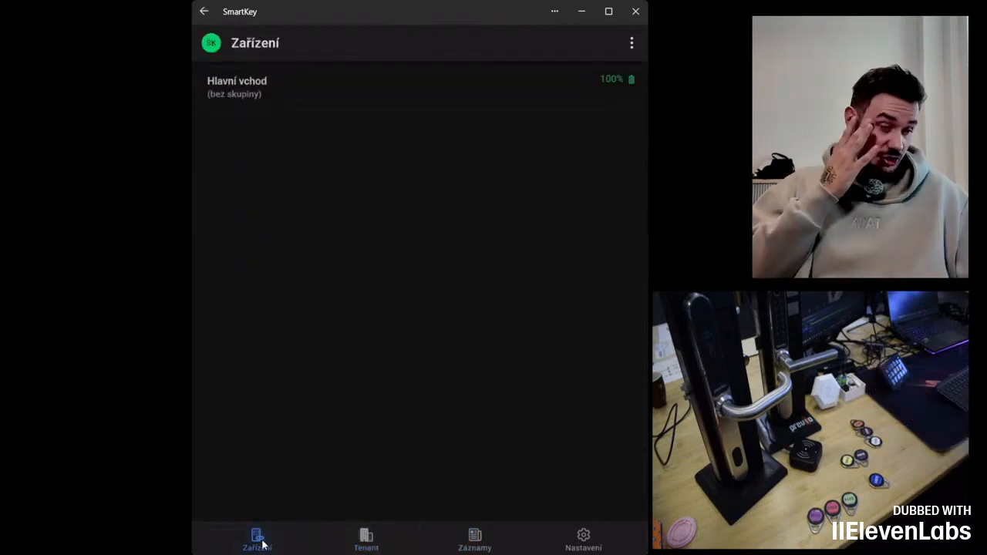